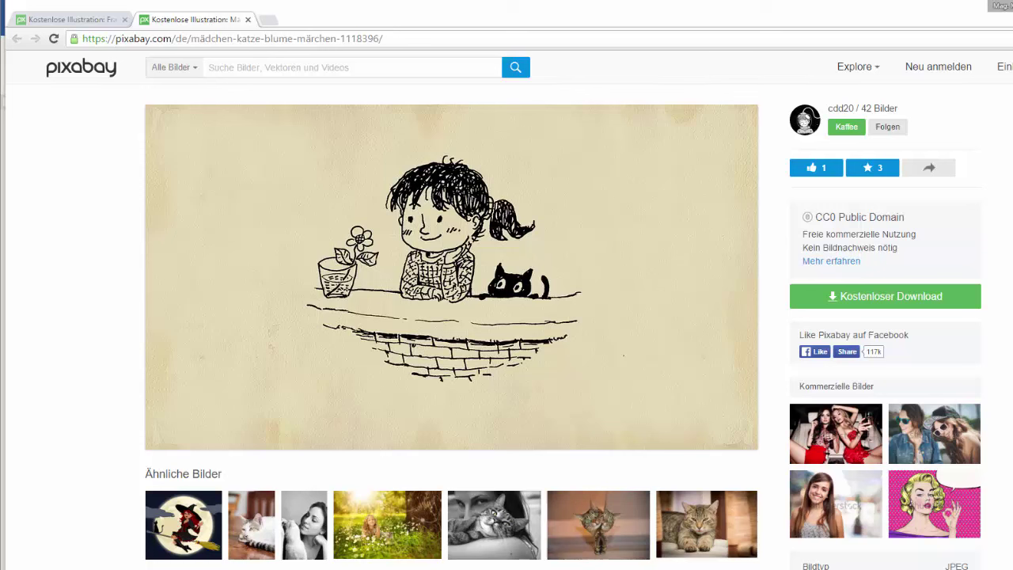
Copy the girl-with-cat drawing from the browser and paste it above '1.1 Einleitung', keeping source formatting
mouse_move(716, 111)
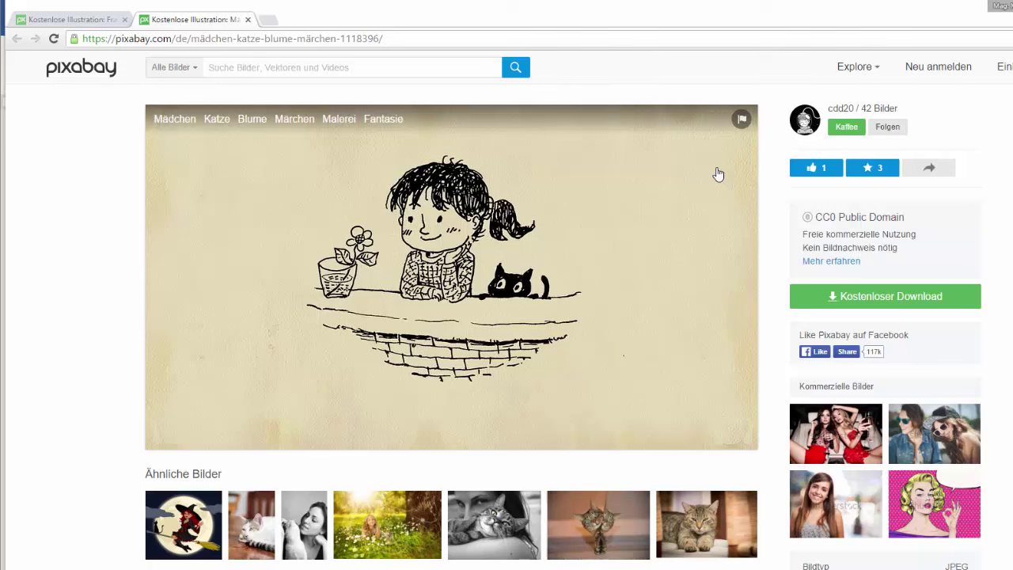
right_click(511, 220)
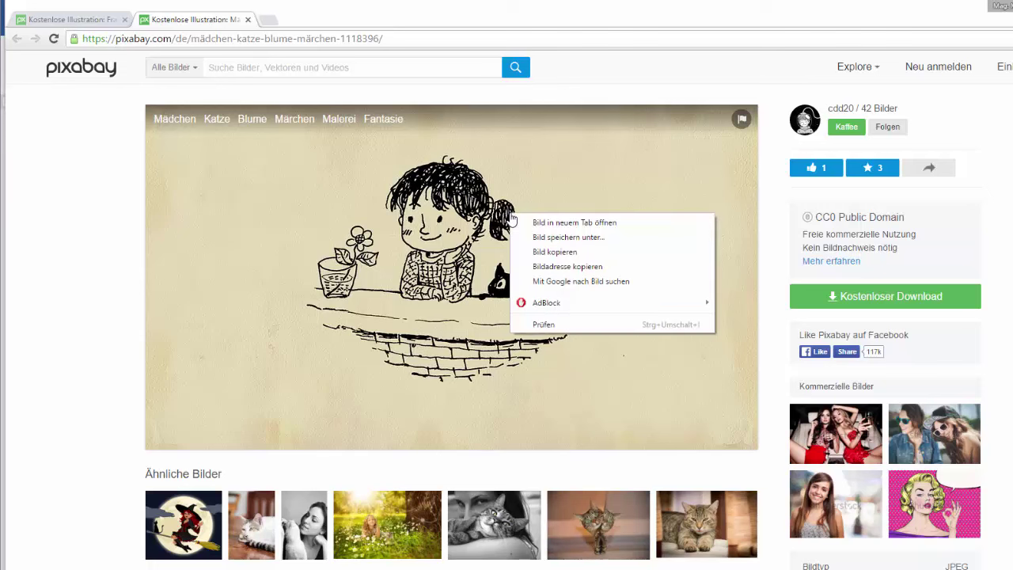
click(565, 252)
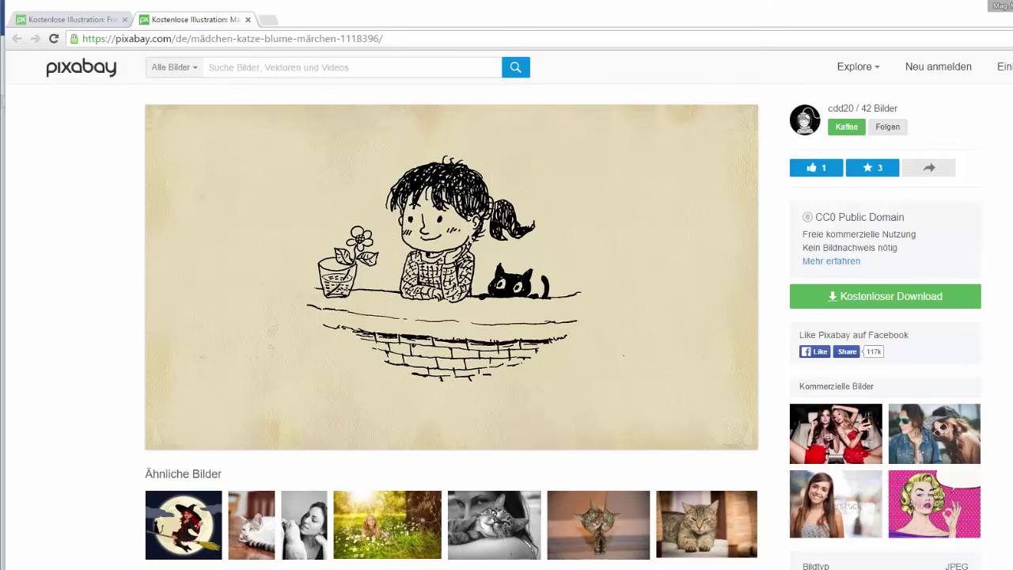
key(alt+Tab)
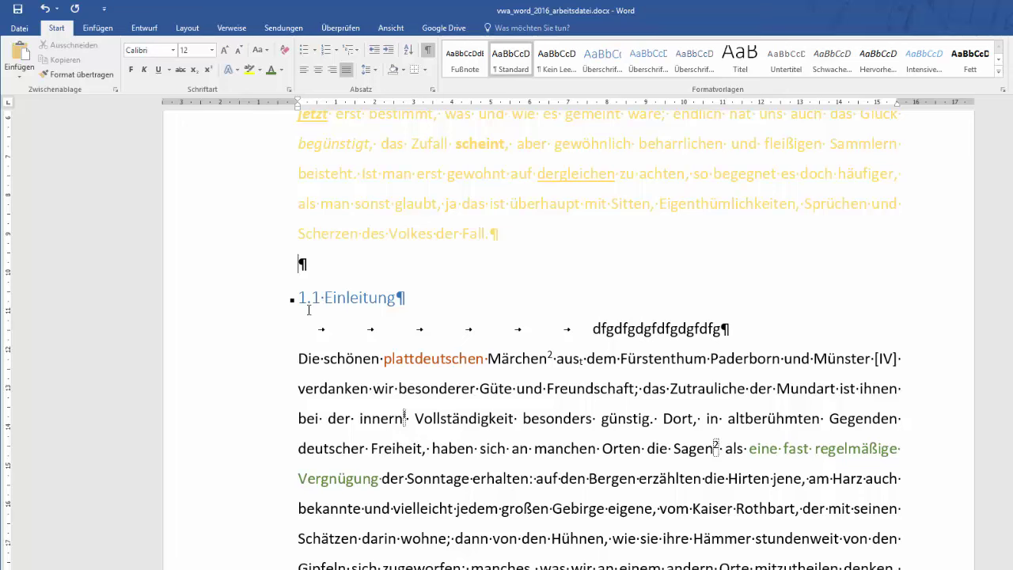
right_click(304, 262)
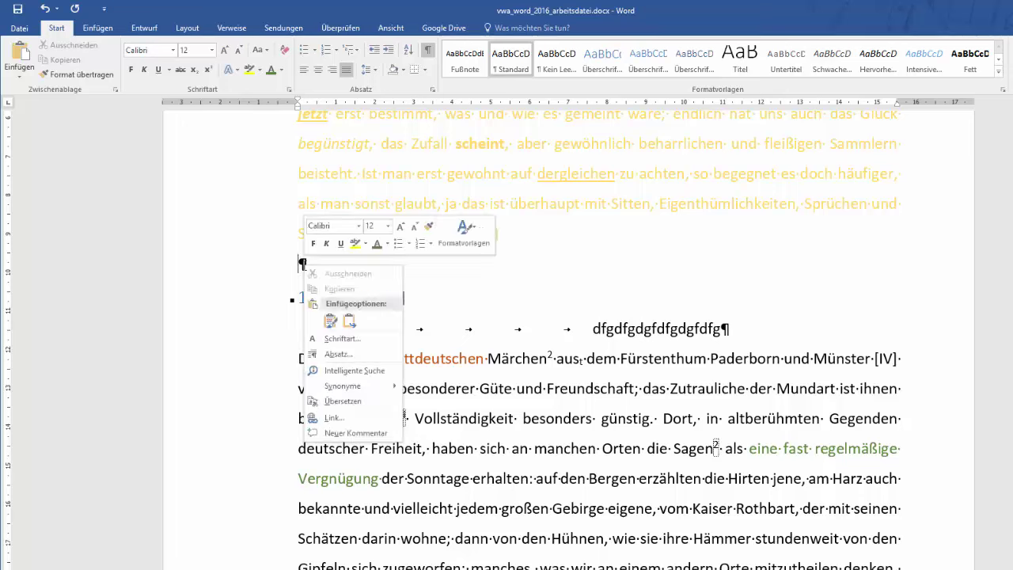
click(330, 320)
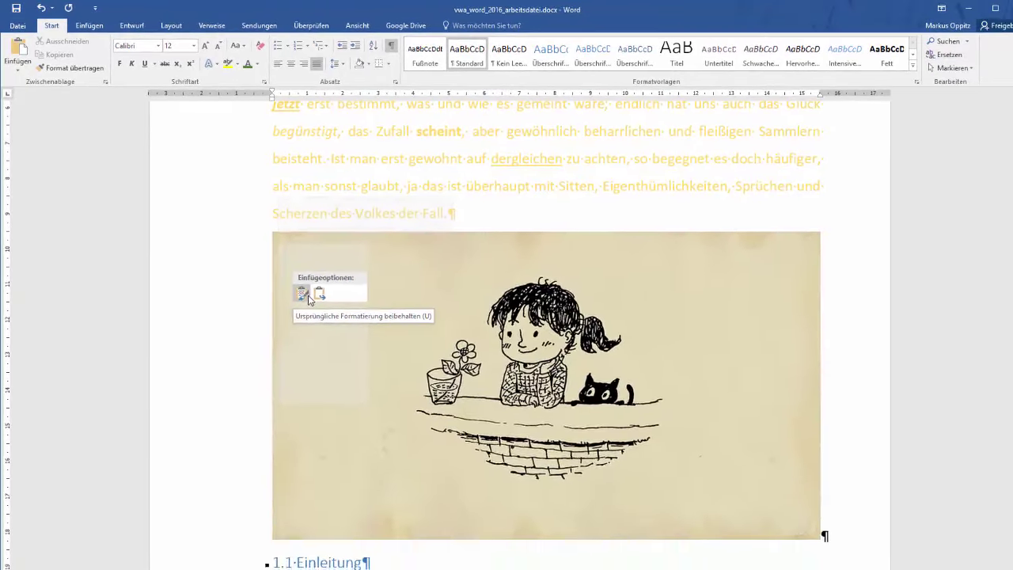
click(317, 308)
click(500, 338)
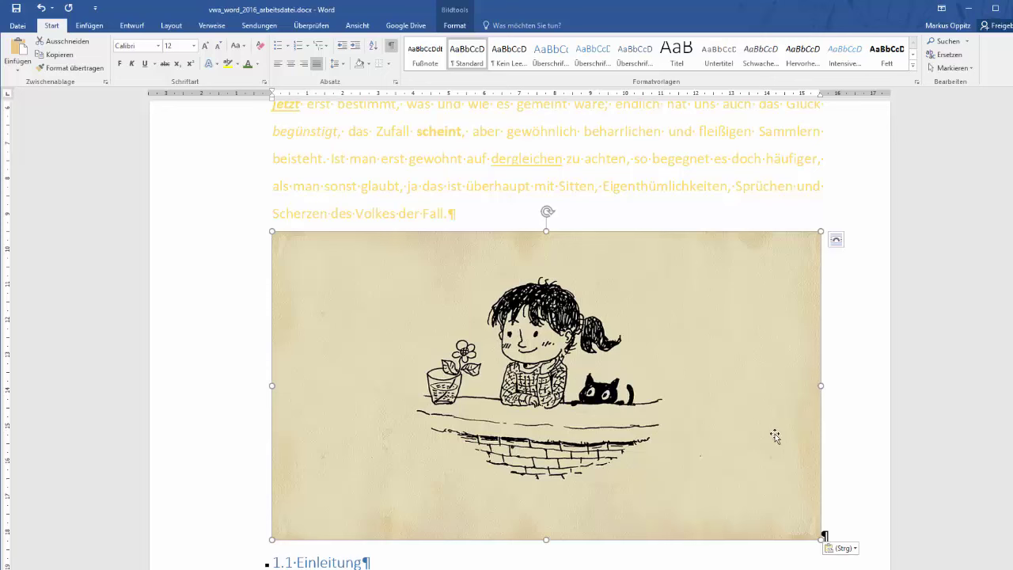
Open the Beschriftung einfügen caption dialog for the pasted drawing
right_click(748, 441)
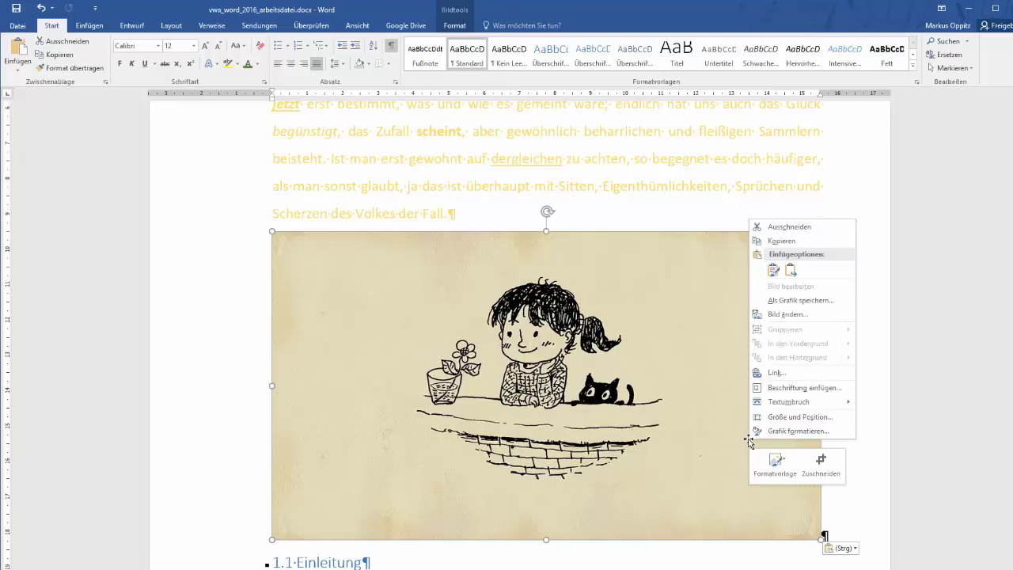
click(571, 259)
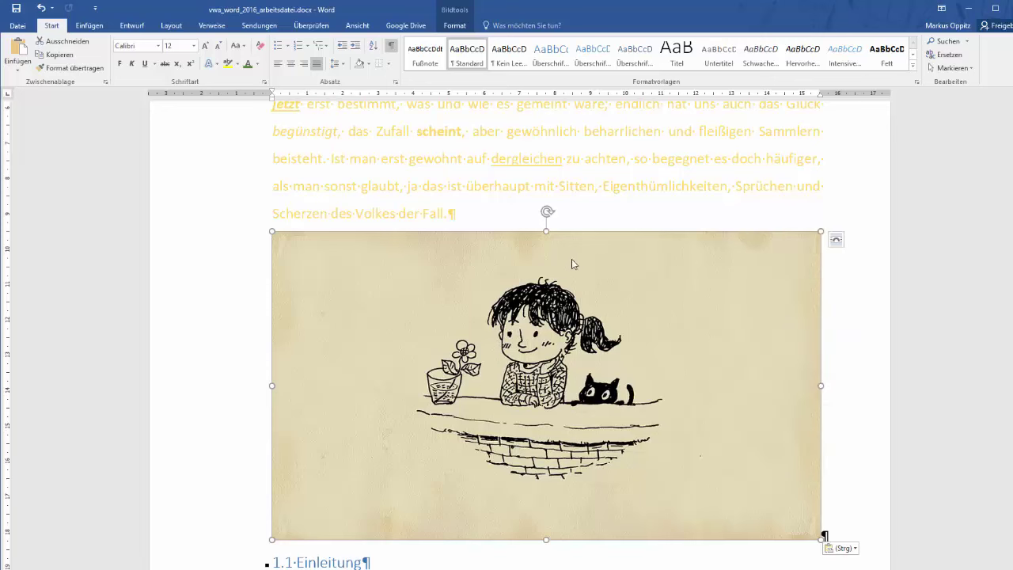
right_click(571, 261)
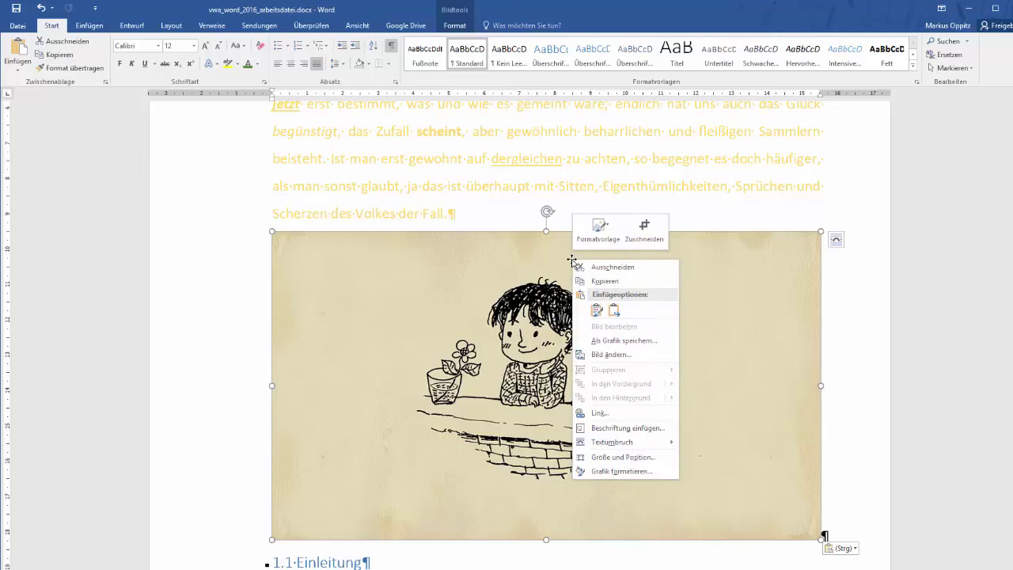
click(618, 428)
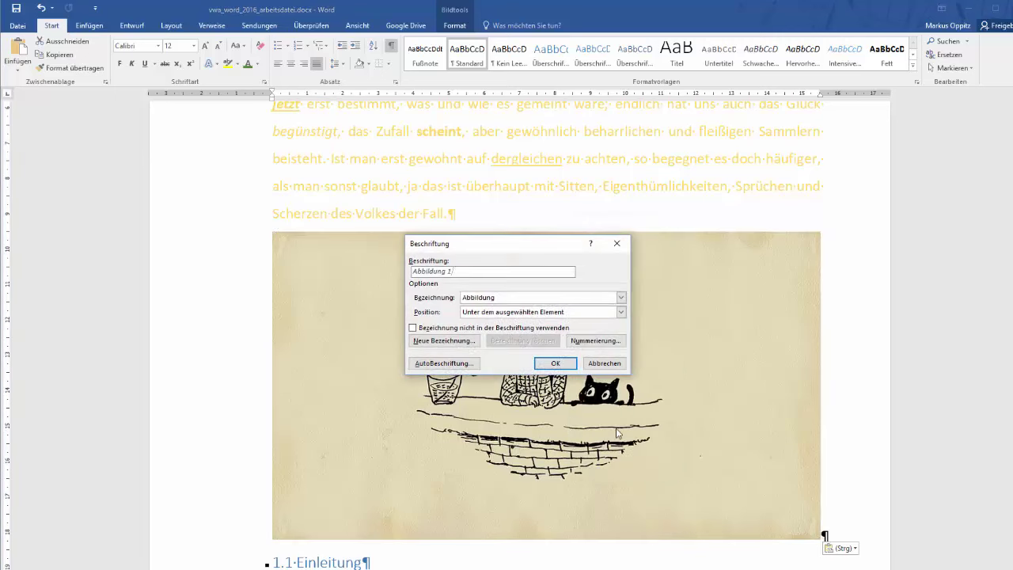
Caption the drawing 'Abbildung 1 Mädchen mit Katze' with label Abbildung, positioned below the image
text(M)
text(ädchen )
text(mit Katz)
text(e)
click(621, 297)
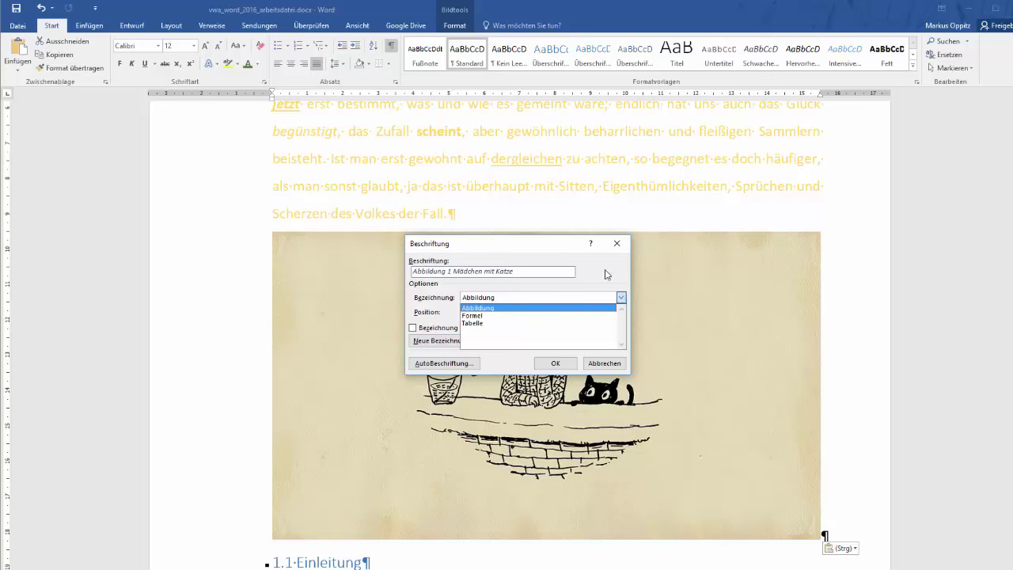
click(605, 274)
click(555, 364)
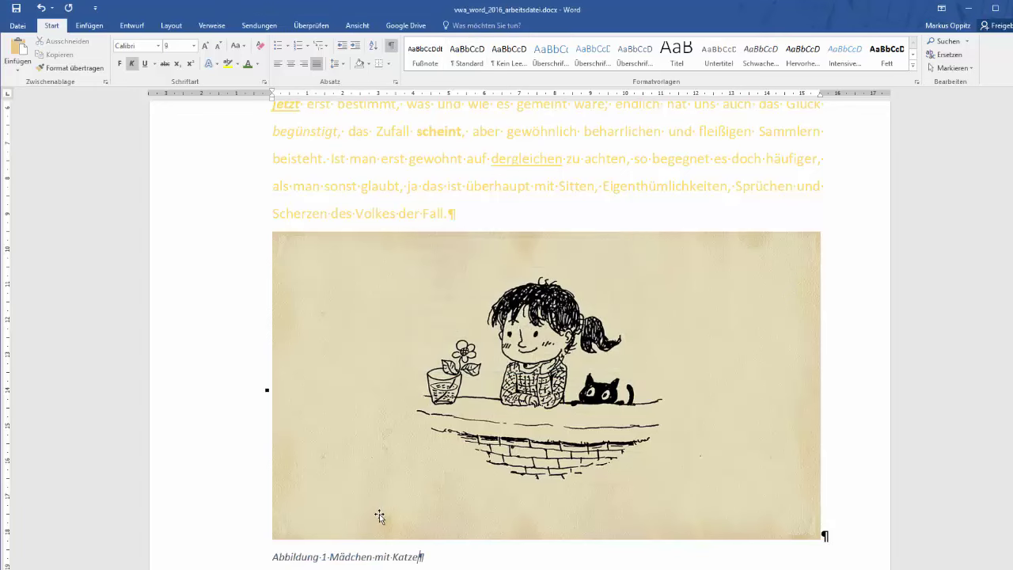
Add empty paragraphs before the first paragraph under the Vorwort heading
scroll(380, 516, up, 7)
scroll(380, 516, down, 3)
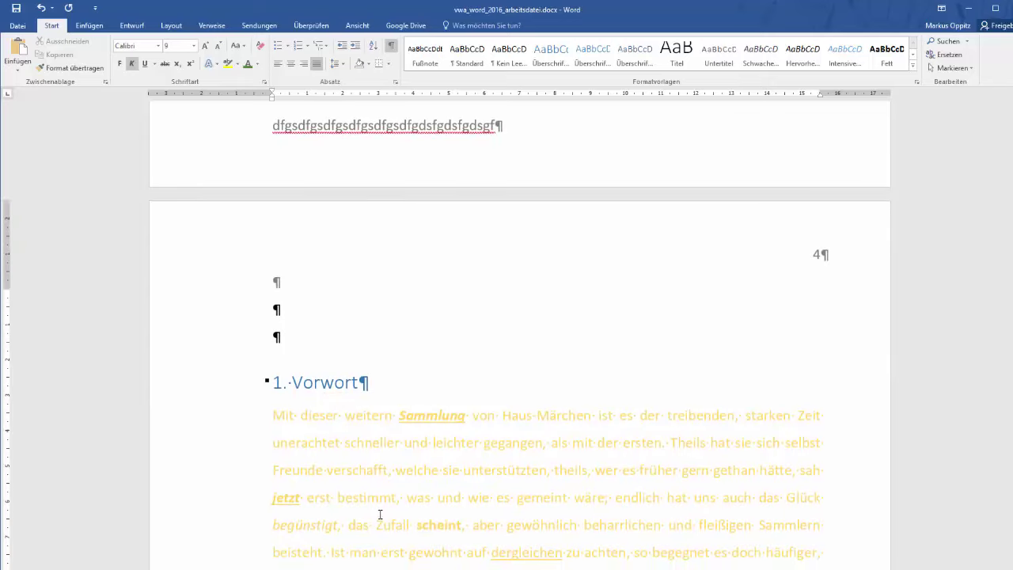
click(273, 416)
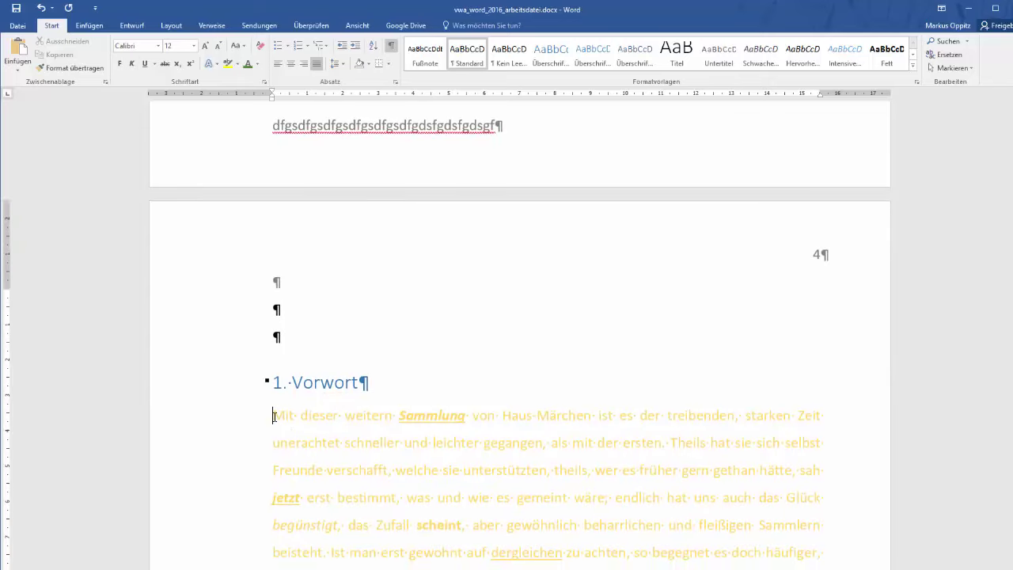
key(Return)
key(Return)
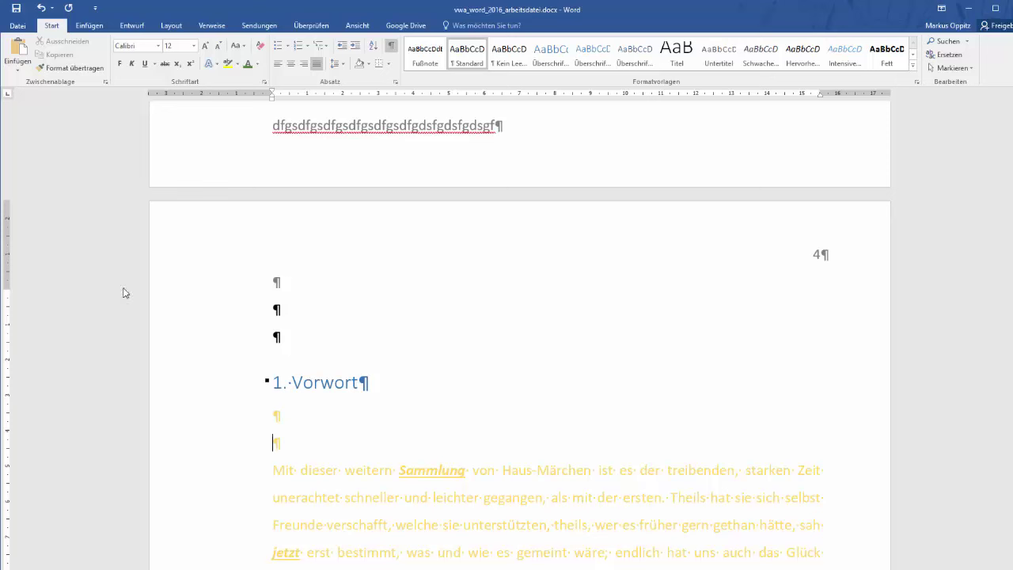
Insert the picture file woman-1118440_640.jpg at that spot
click(92, 32)
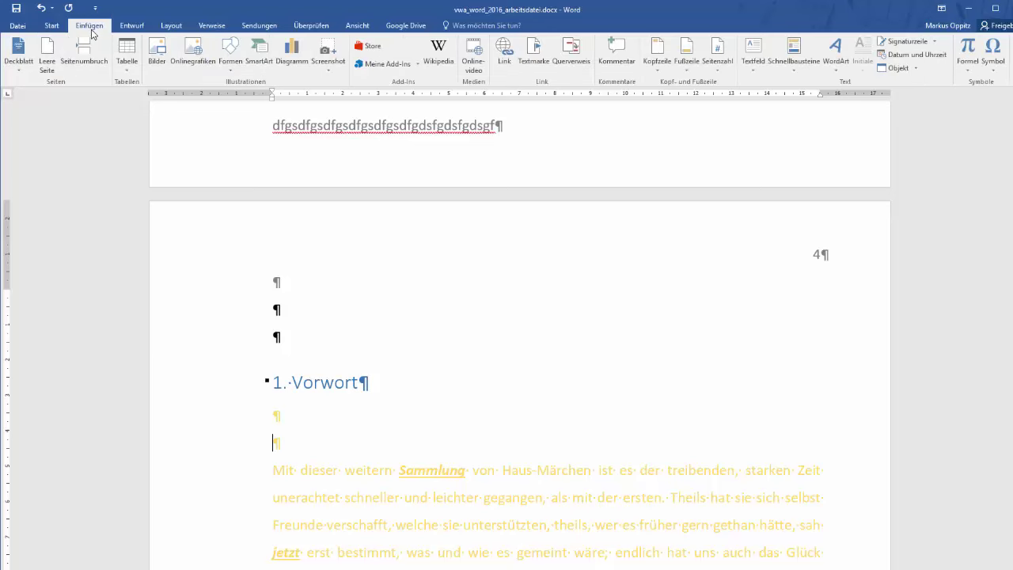
click(148, 49)
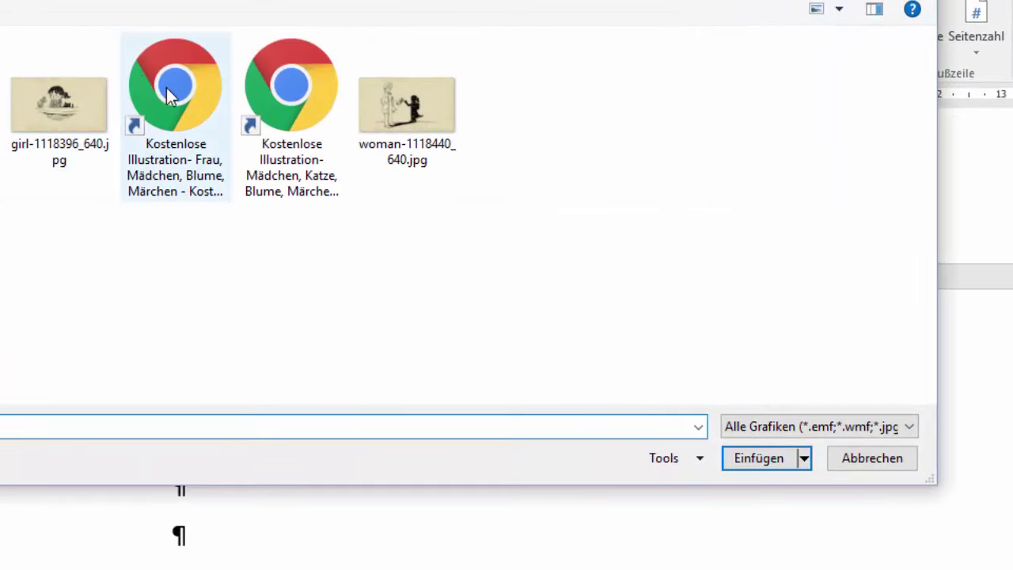
click(435, 129)
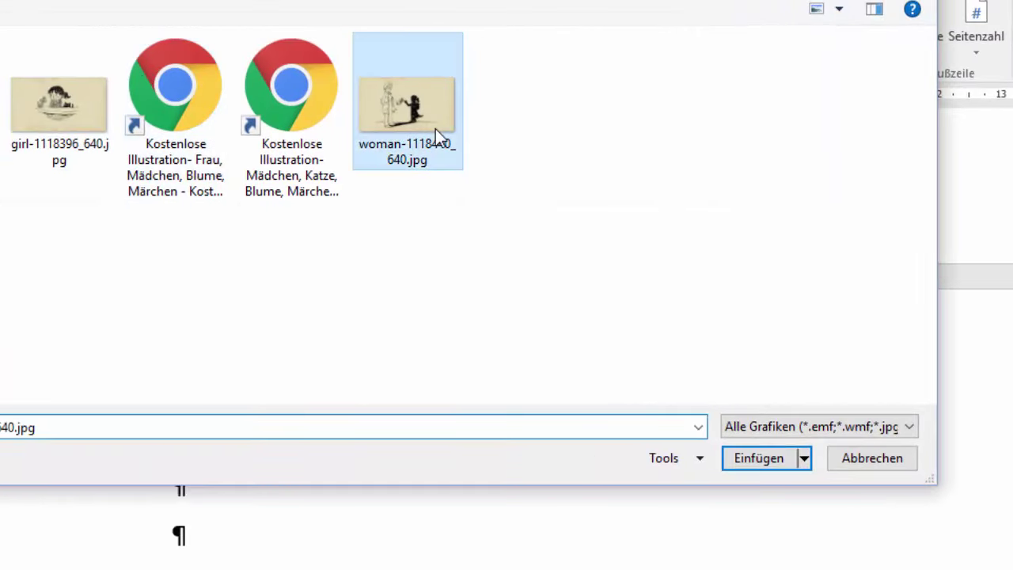
click(756, 459)
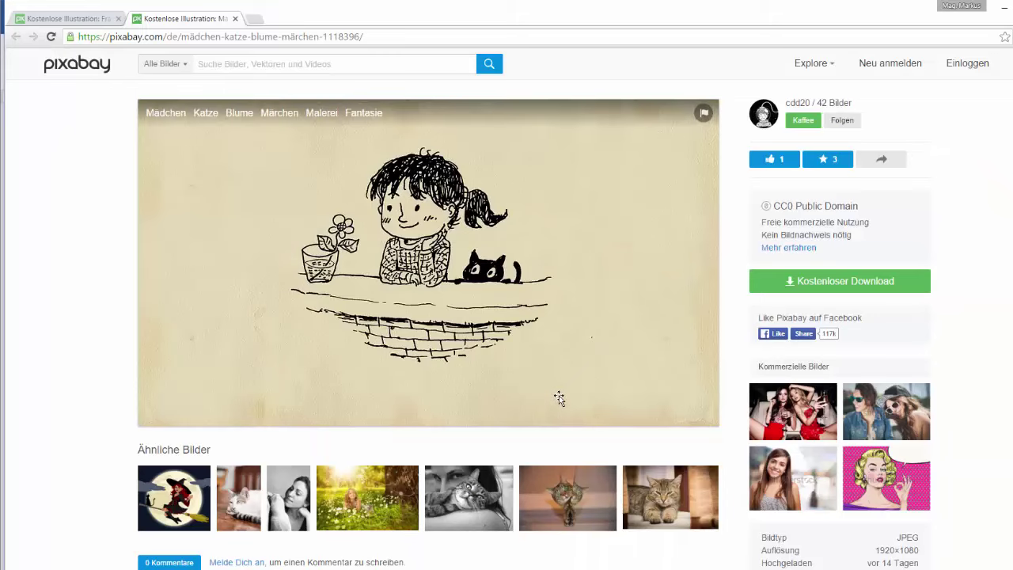
View the Pixabay flower-drawing page in the browser, then return to the Word document
click(80, 23)
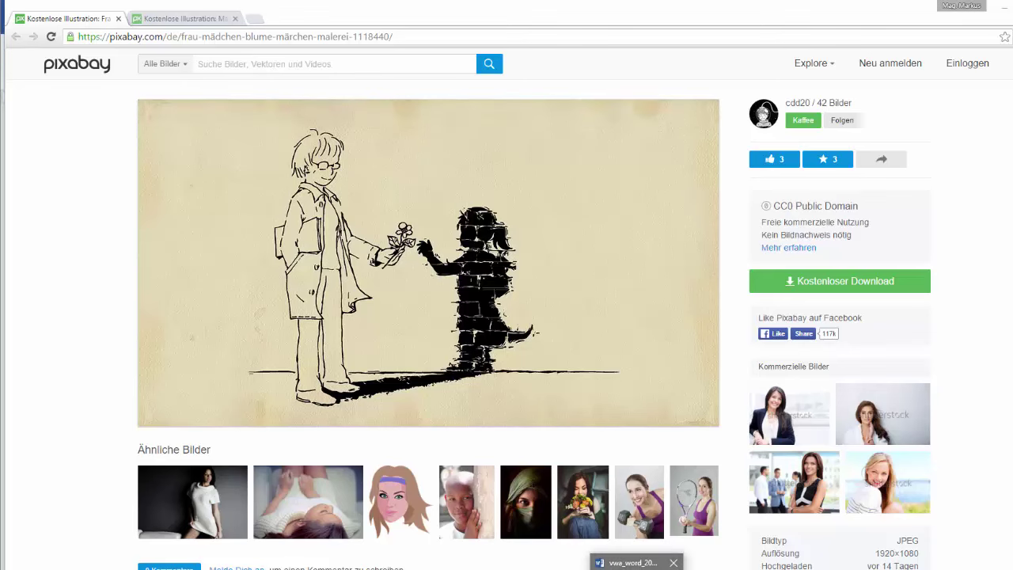
click(633, 565)
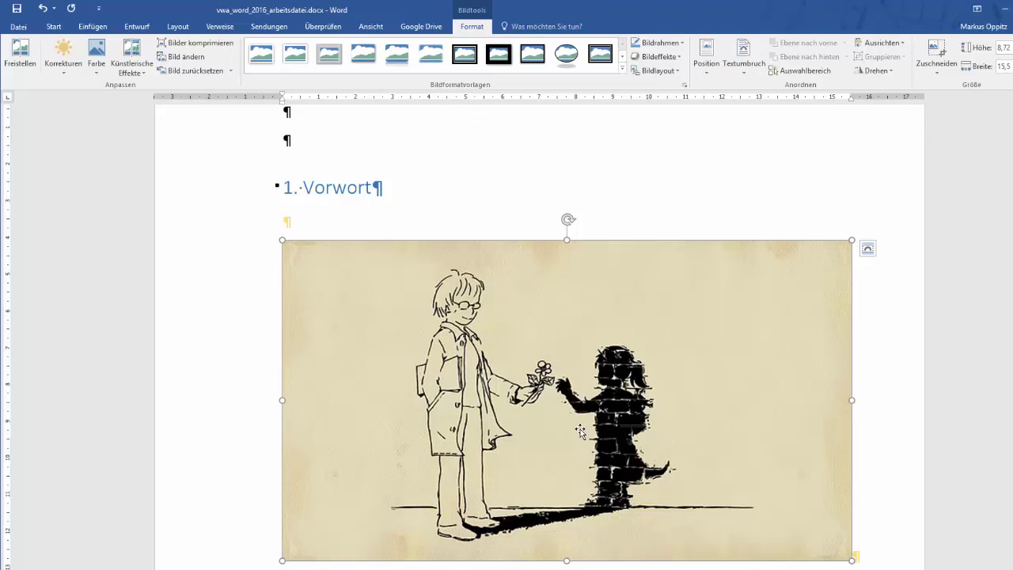
Caption the picture under '1. Vorwort' as 'Abbildung 1 Junge gibt Mädchen eine Blume' with label Abbildung
right_click(580, 432)
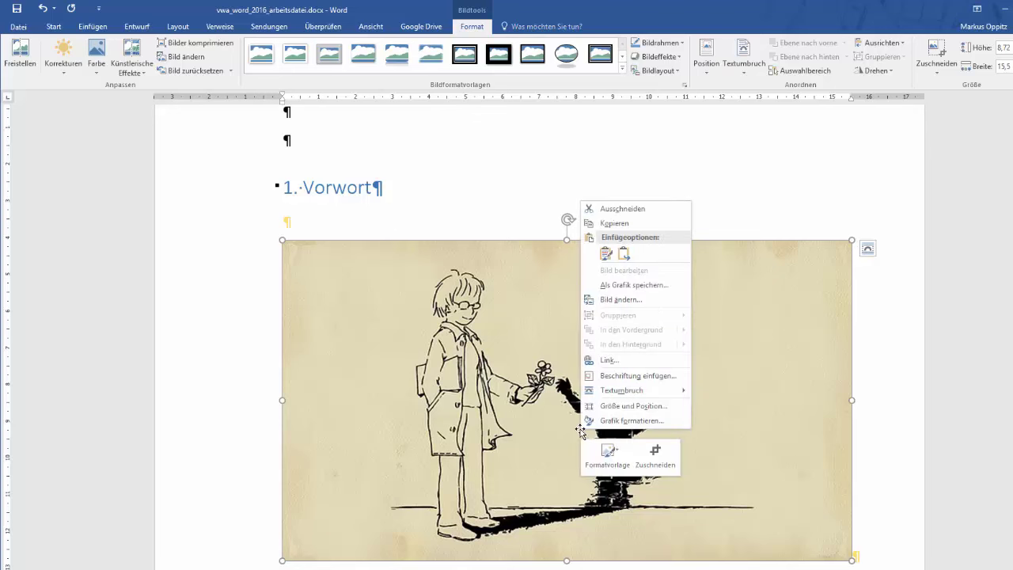
click(645, 375)
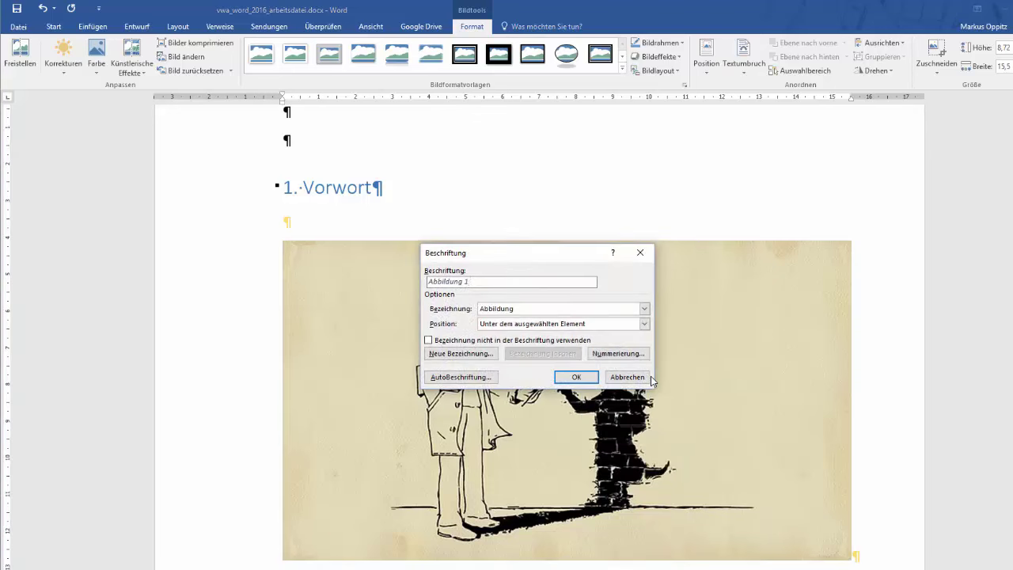
text(J)
text(unge gibt )
text(Mädchen e)
text(ine Blu)
text(me)
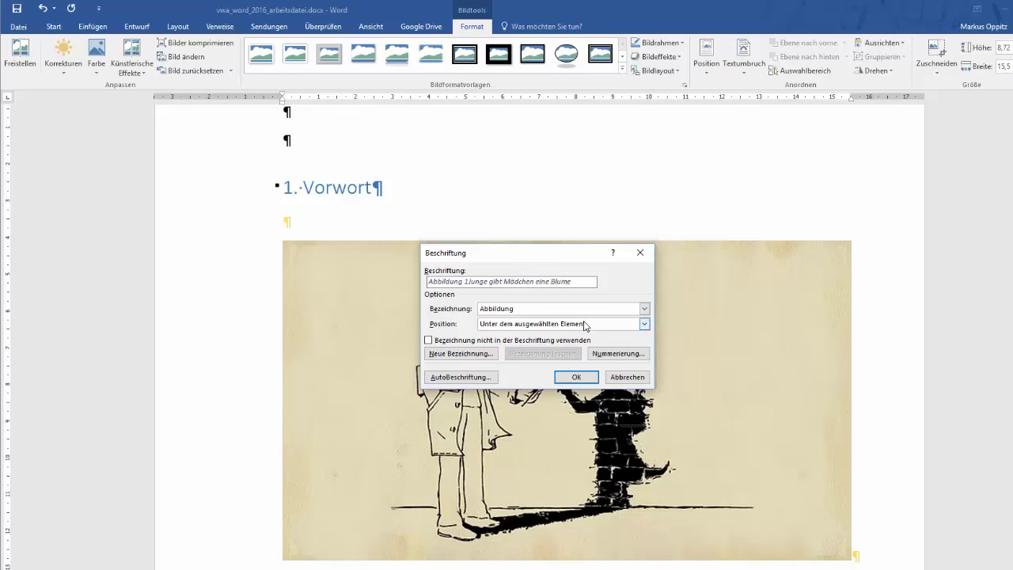
click(644, 310)
click(644, 310)
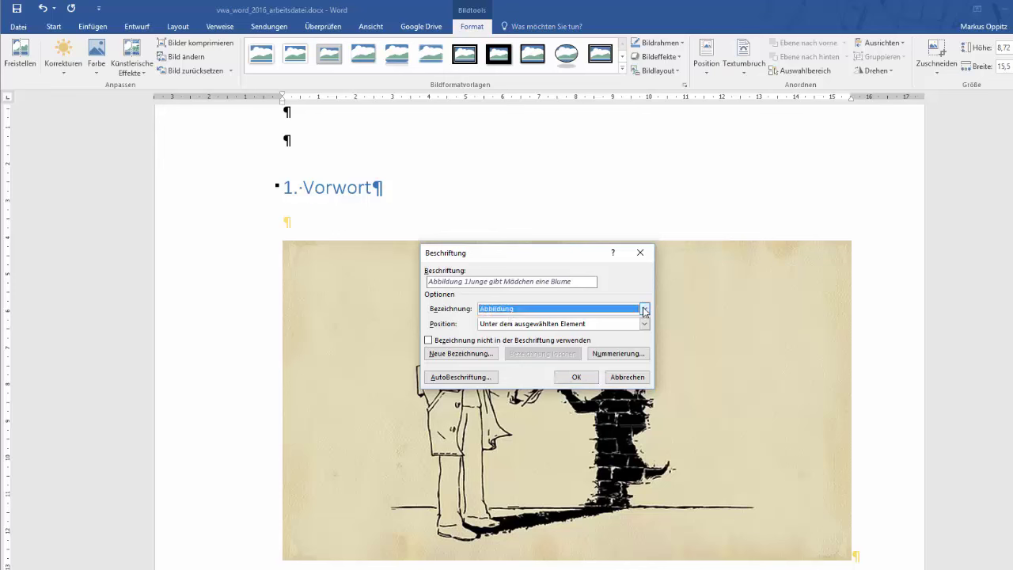
click(575, 377)
scroll(342, 365, down, 5)
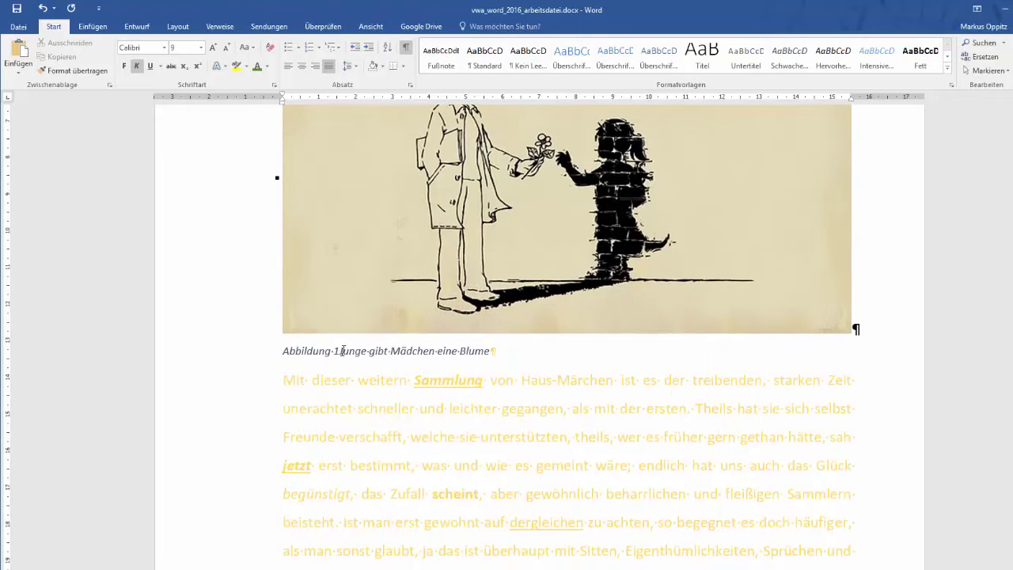
Place the cursor on the empty line above the quote at the top of page 6
scroll(342, 351, down, 5)
scroll(342, 355, down, 5)
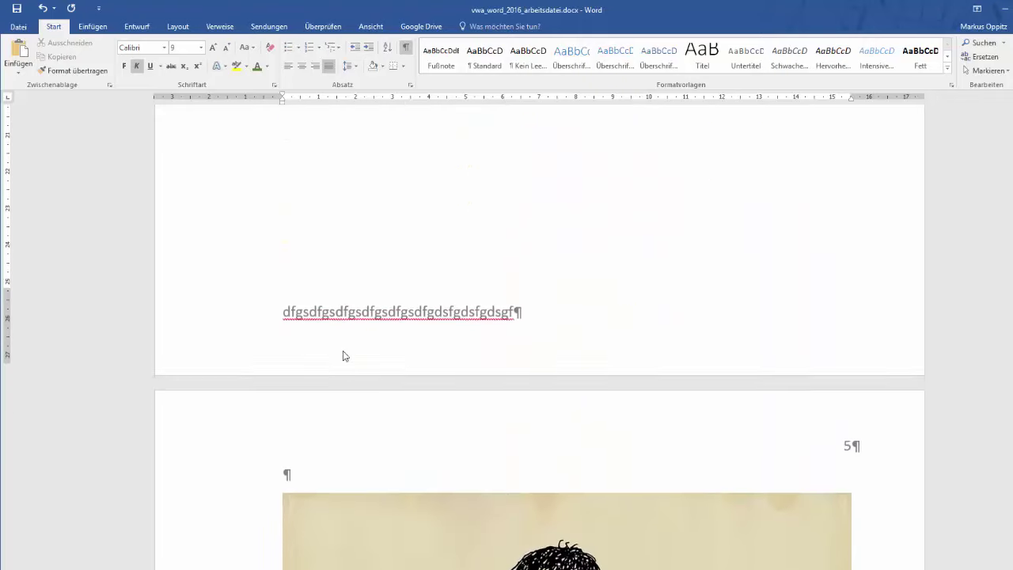
scroll(344, 352, down, 8)
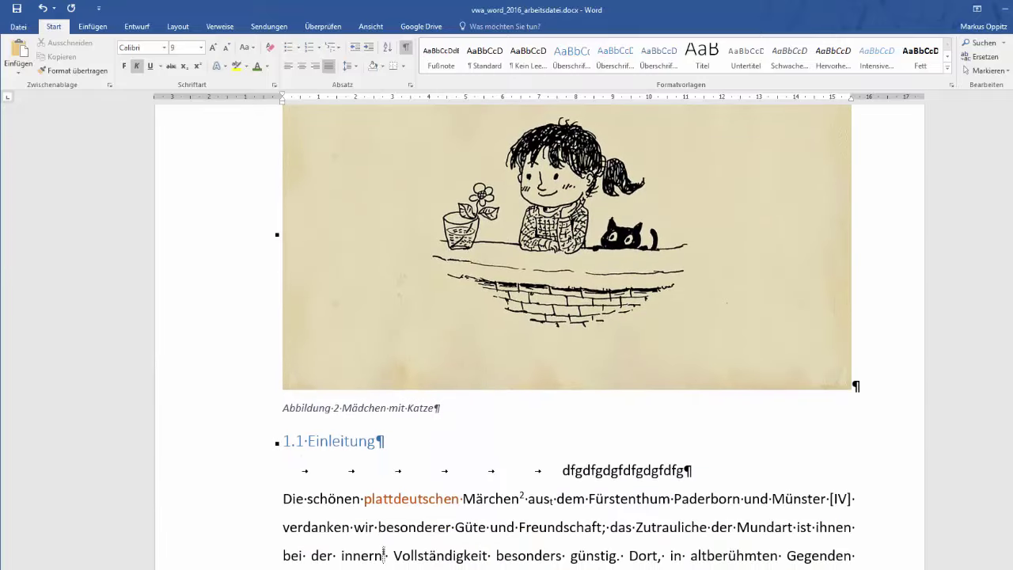
click(384, 556)
scroll(384, 555, down, 4)
scroll(384, 556, down, 2)
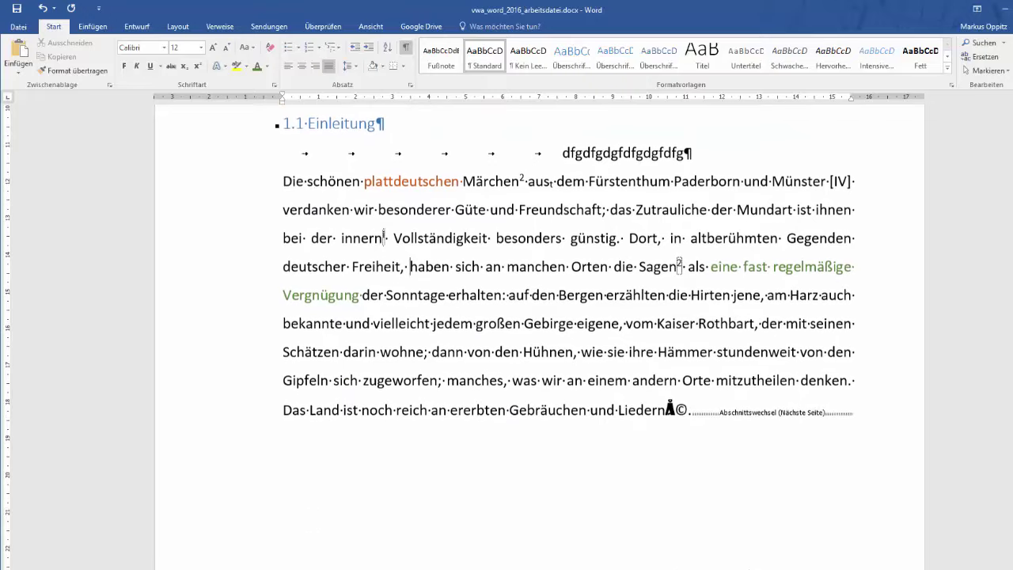
scroll(383, 238, down, 3)
scroll(384, 237, down, 5)
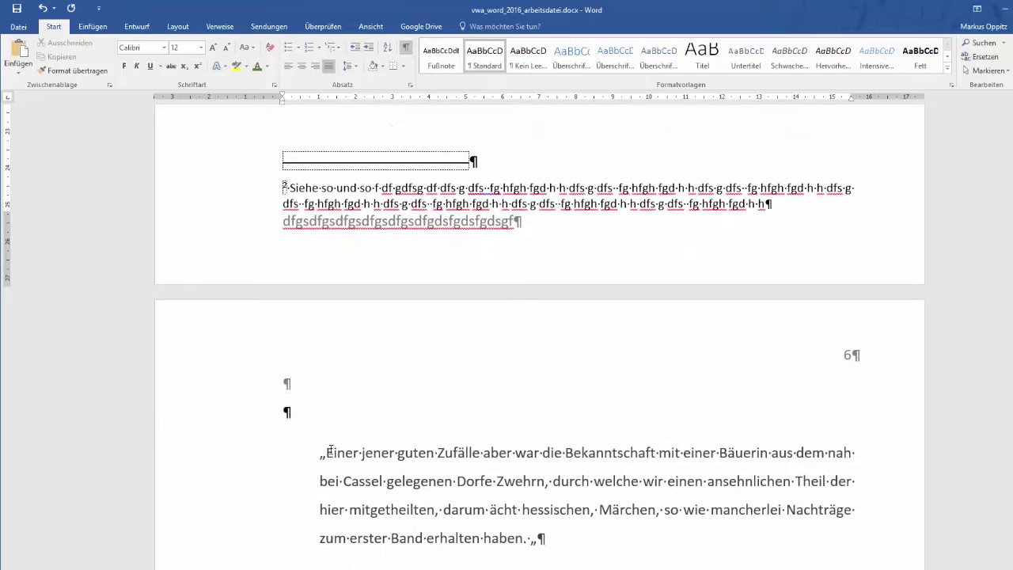
click(311, 416)
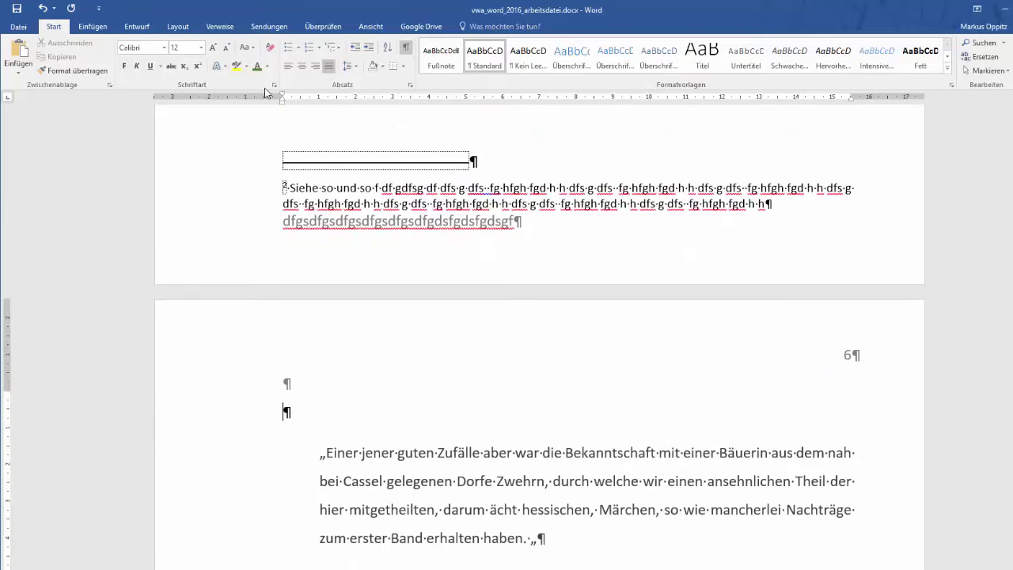
click(100, 32)
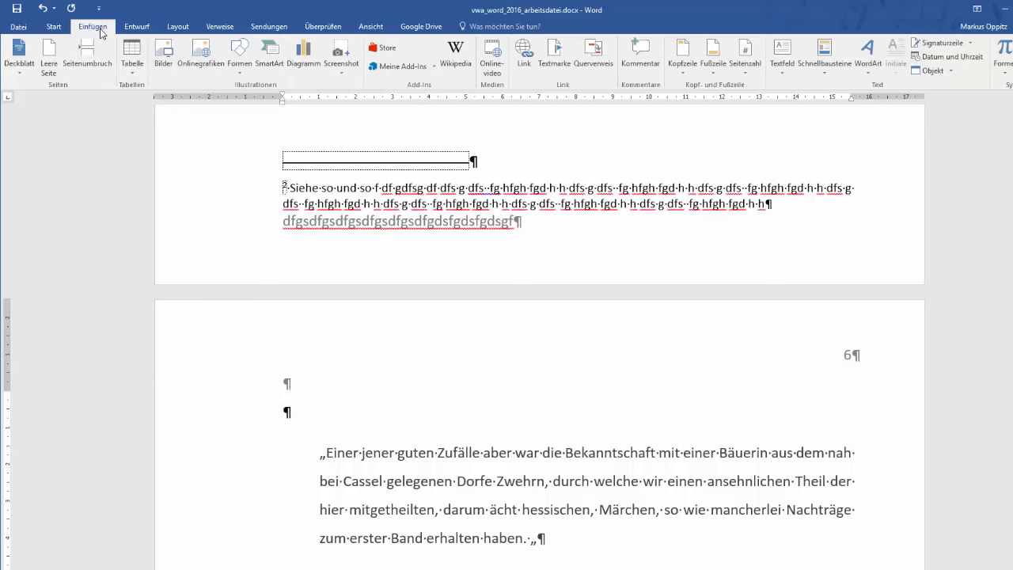
Insert a 2×2 table there and fill it with Ort, Land, 12 and 34
click(134, 74)
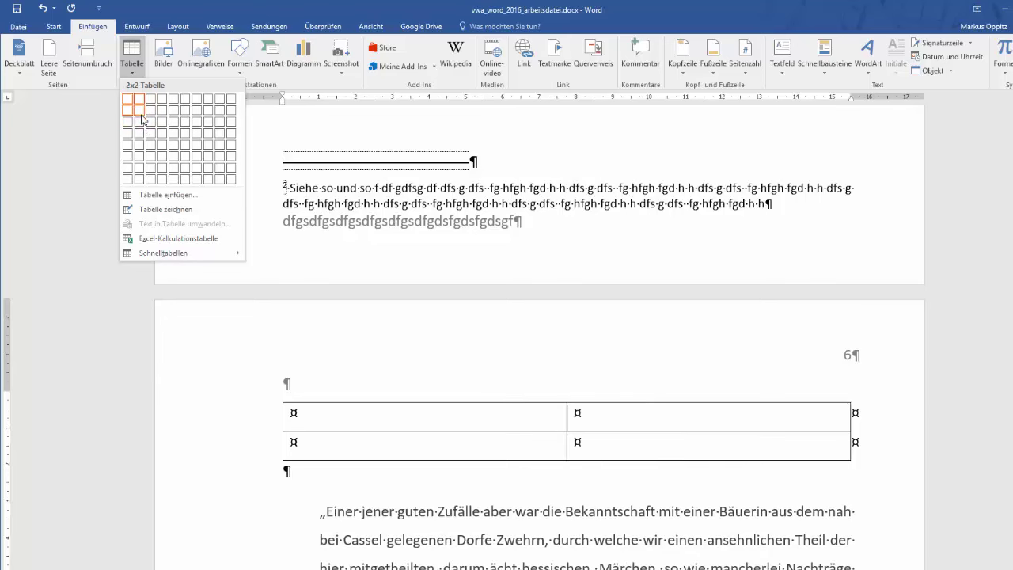
click(142, 119)
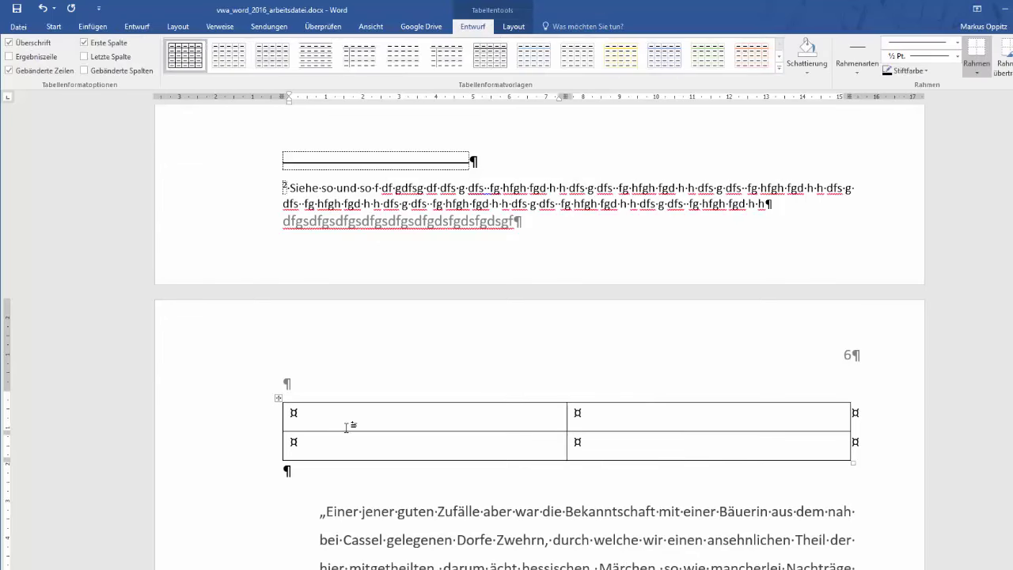
text(O)
text(rt)
click(585, 420)
text(Land)
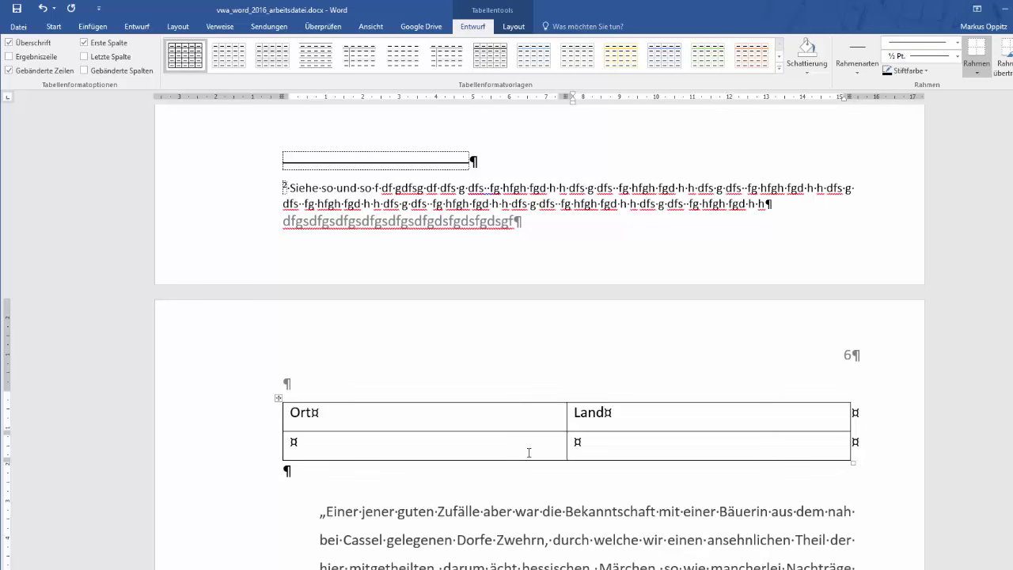
key(Tab)
text(1)
text(2)
text(34)
click(515, 478)
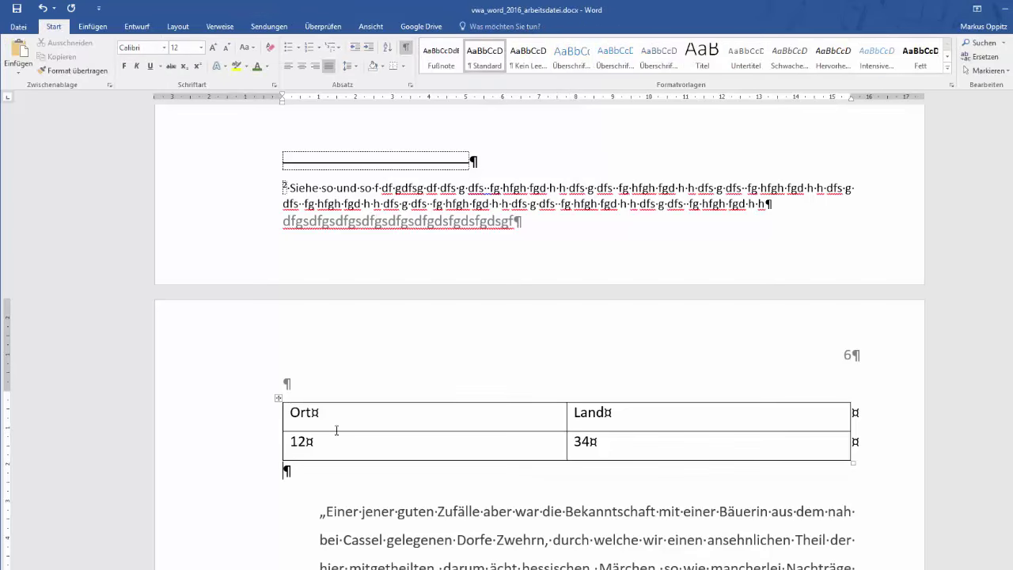
Caption the page-6 table 'Tabelle 1 Ort / Land' with label Tabelle, above the table
click(277, 398)
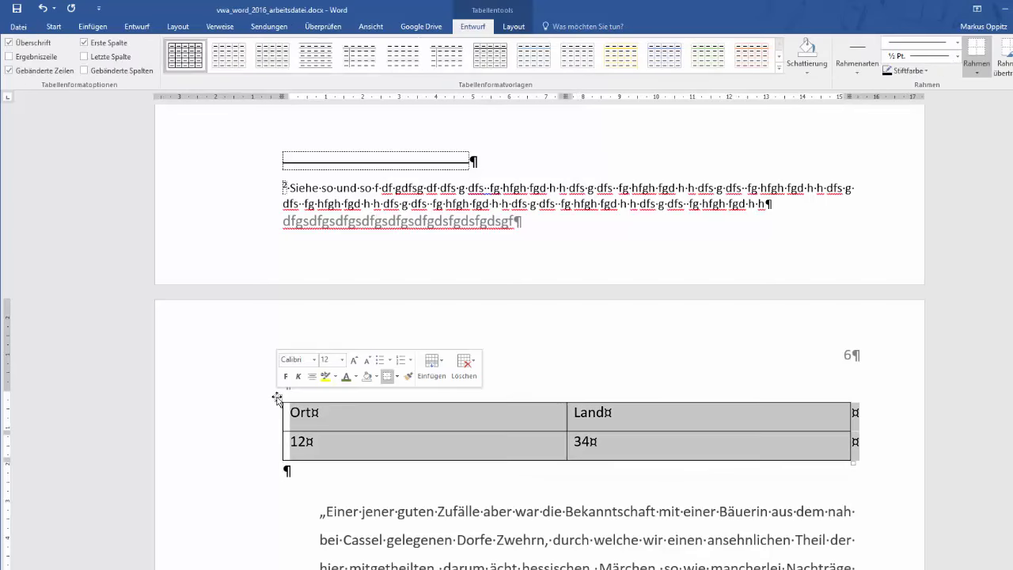
right_click(340, 409)
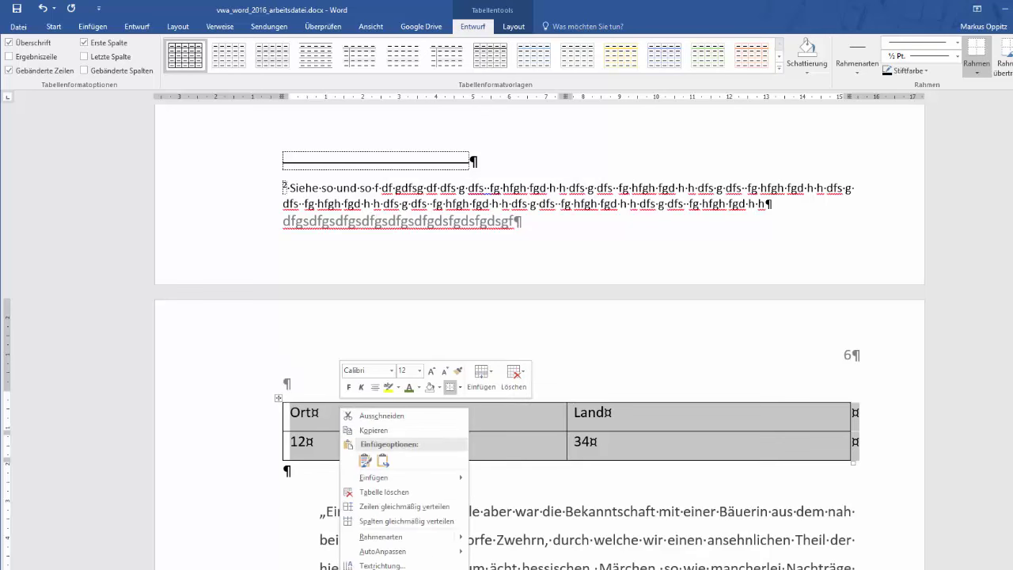
click(388, 569)
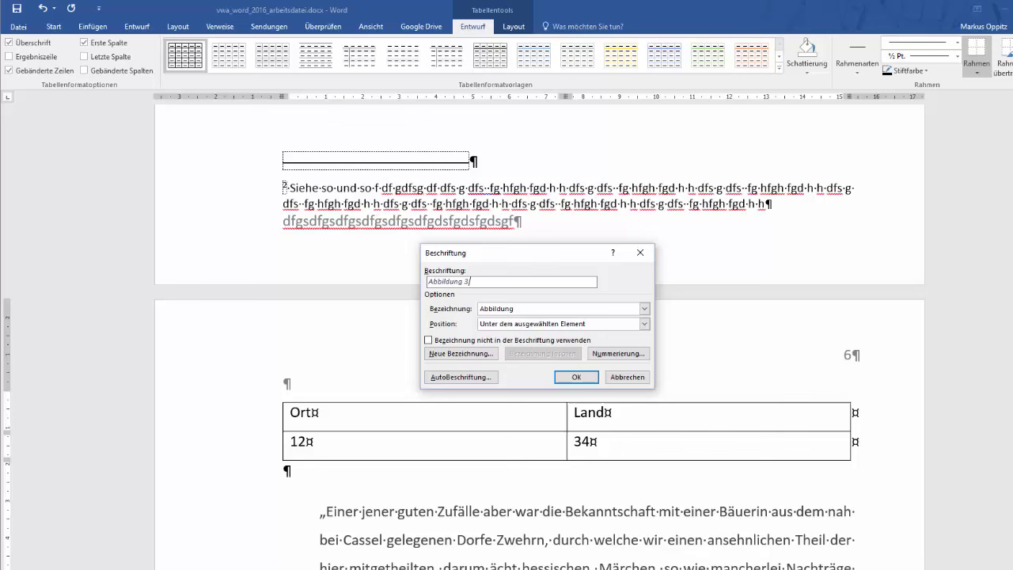
click(645, 309)
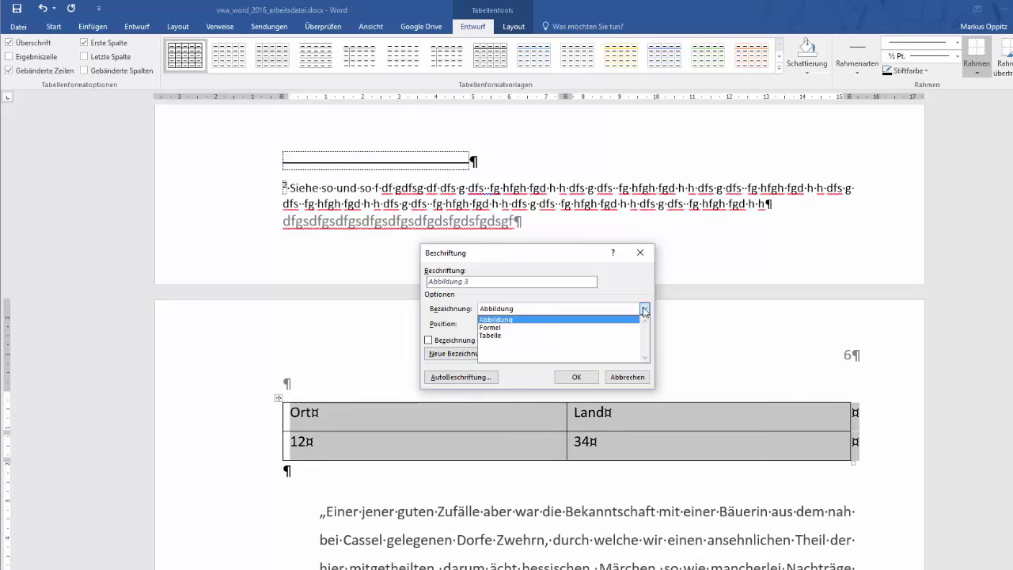
click(535, 340)
click(479, 287)
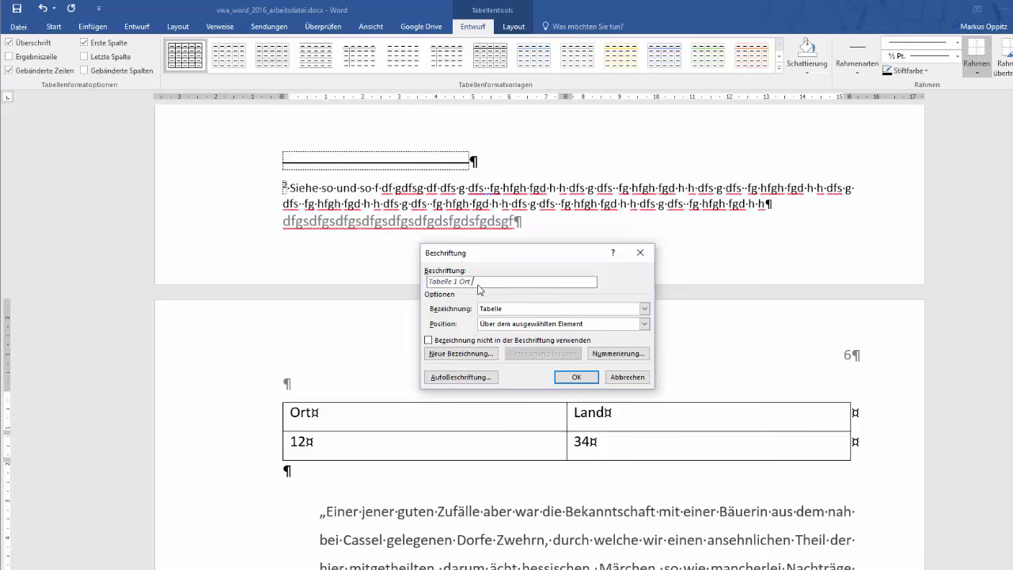
text(Land)
click(576, 377)
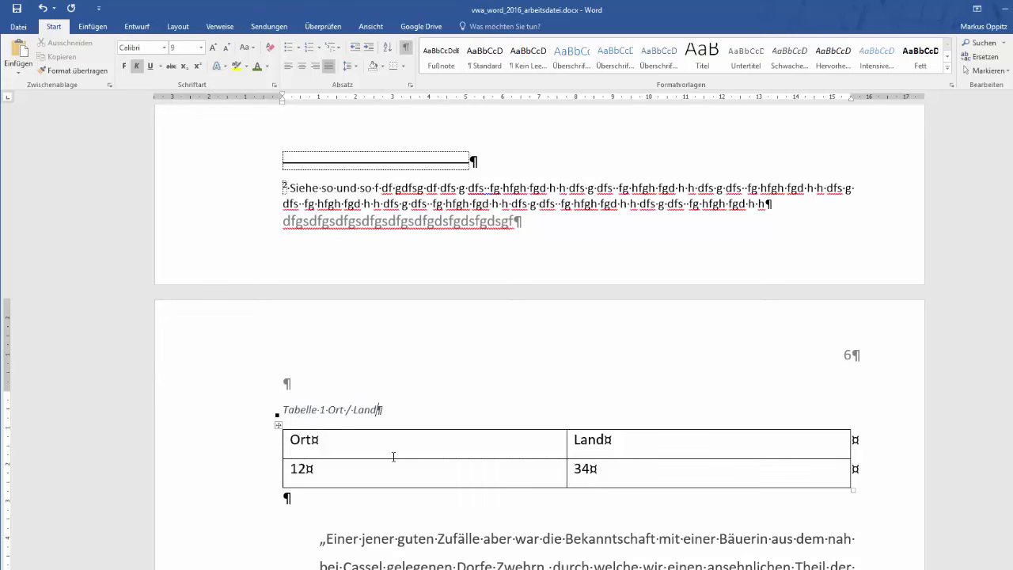
click(445, 536)
Insert a 2×2 table on the empty line on page 7 below 'ohne je zu ermüden.'
scroll(446, 536, down, 4)
scroll(446, 535, down, 4)
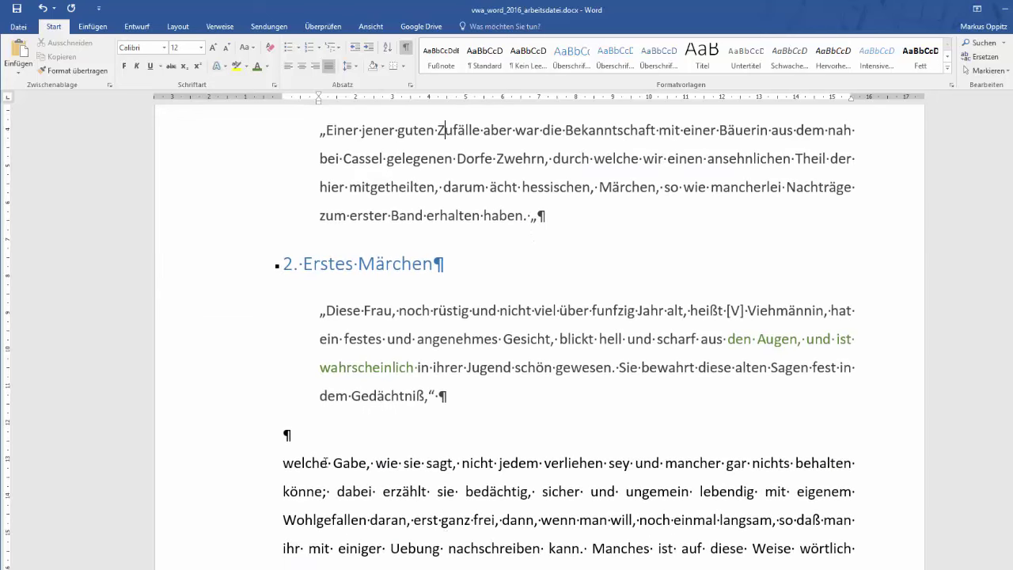
click(294, 433)
scroll(294, 433, down, 5)
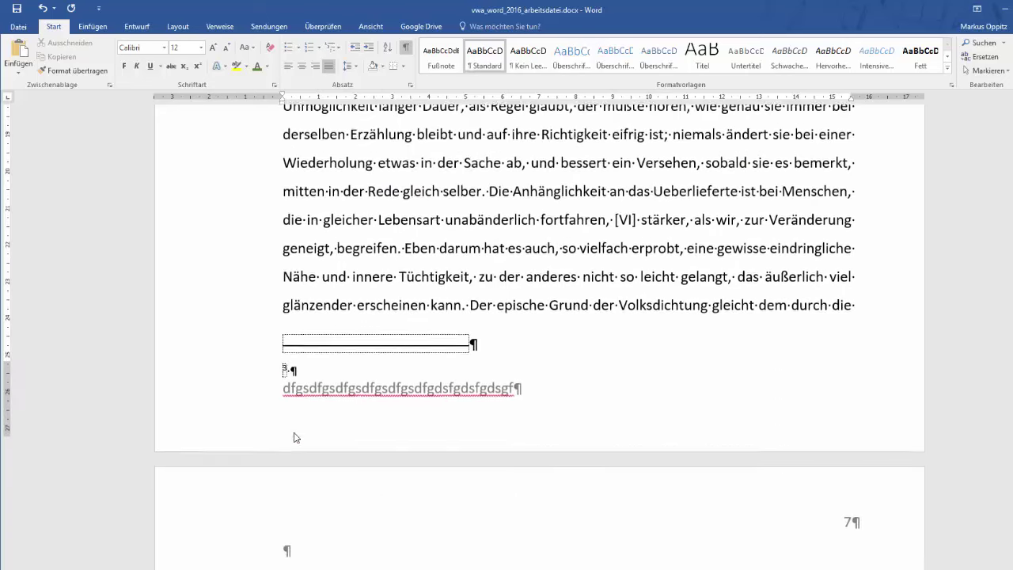
scroll(295, 433, down, 1)
scroll(295, 433, down, 3)
click(285, 386)
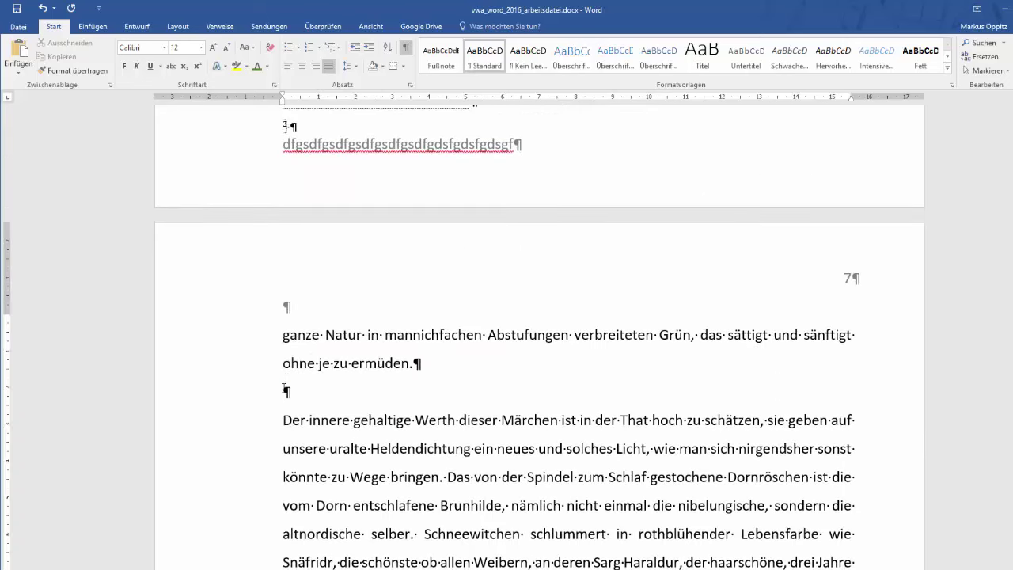
click(104, 33)
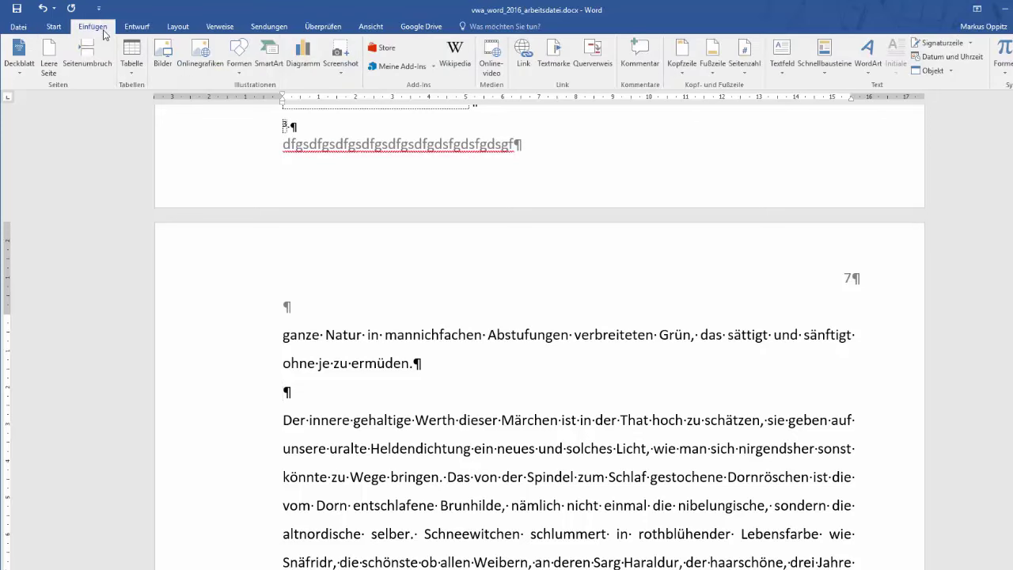
click(131, 57)
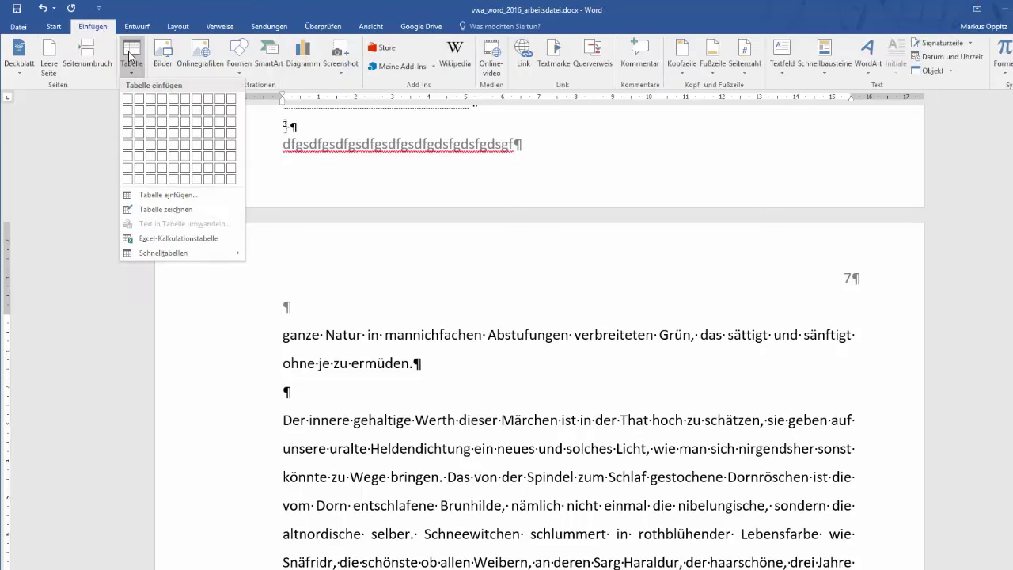
click(140, 111)
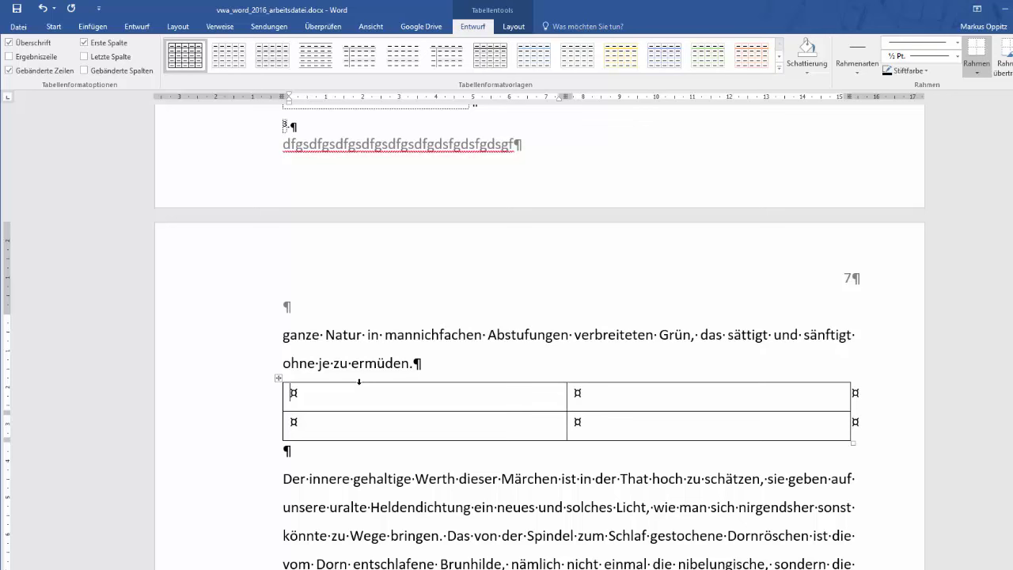
Fill the table cells with acd, ddsf, sfsdf and fsdf
text(acd)
click(595, 397)
text(ddsf)
click(435, 431)
text(sfsdf)
click(594, 427)
text(f)
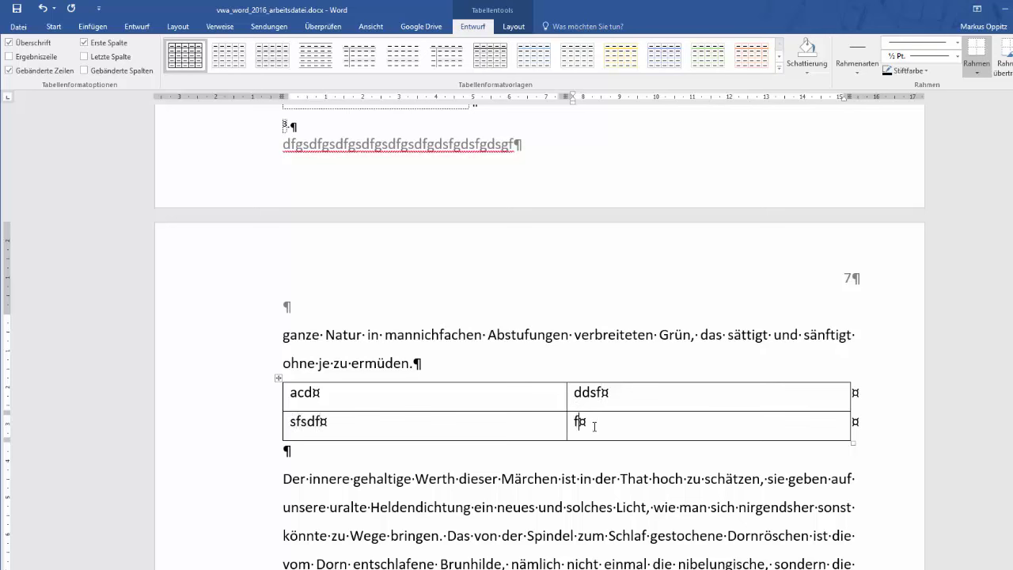
text(sdf)
Start a caption for the page-7 table with label Tabelle and text 'zweite Tabelle'
click(279, 379)
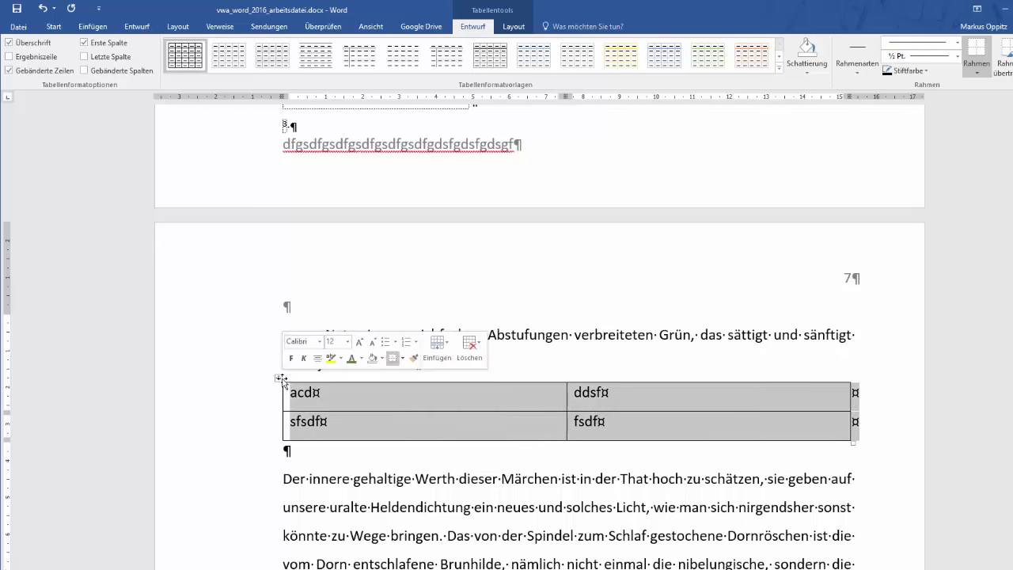
right_click(338, 395)
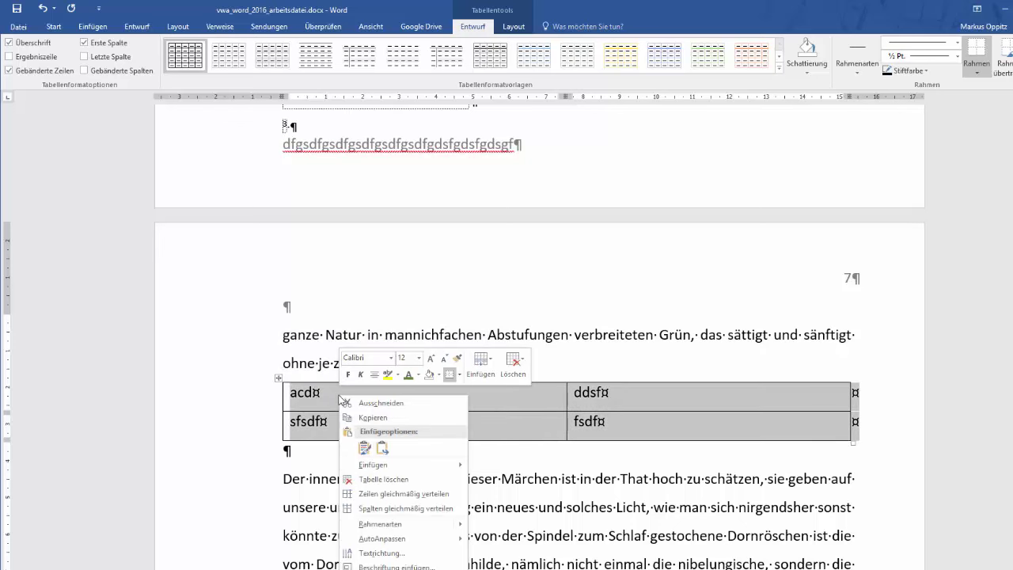
click(404, 566)
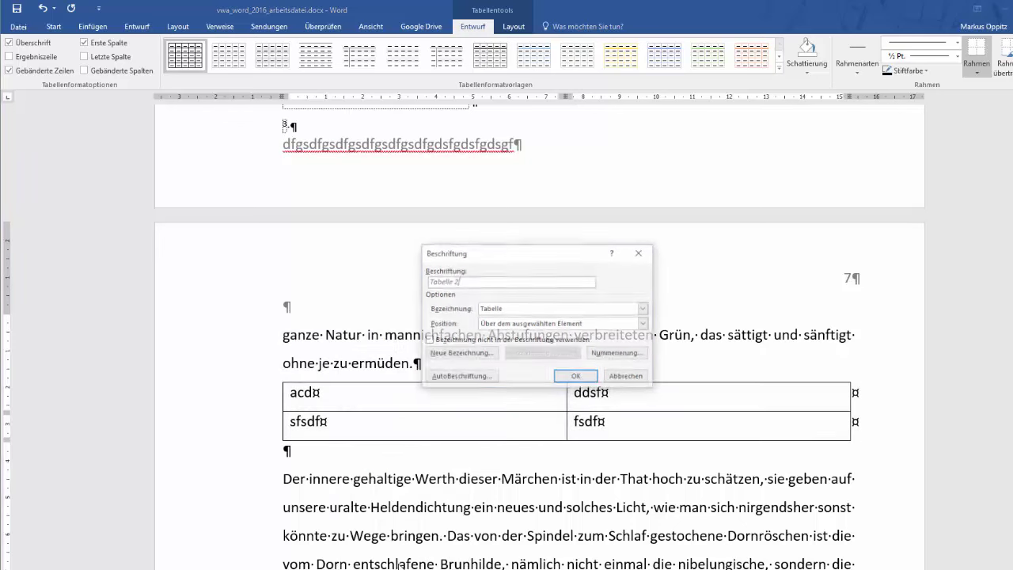
click(644, 309)
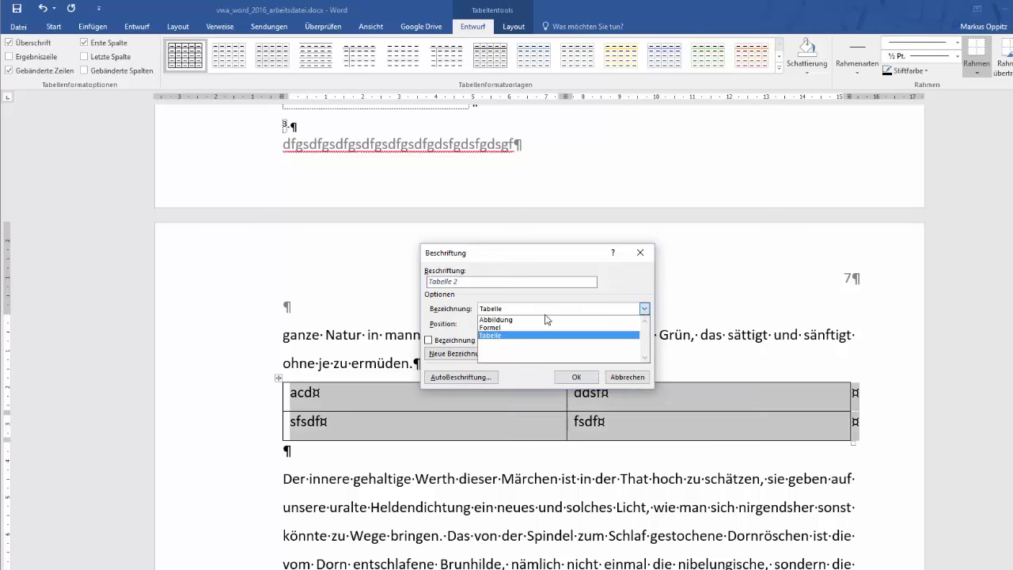
click(494, 336)
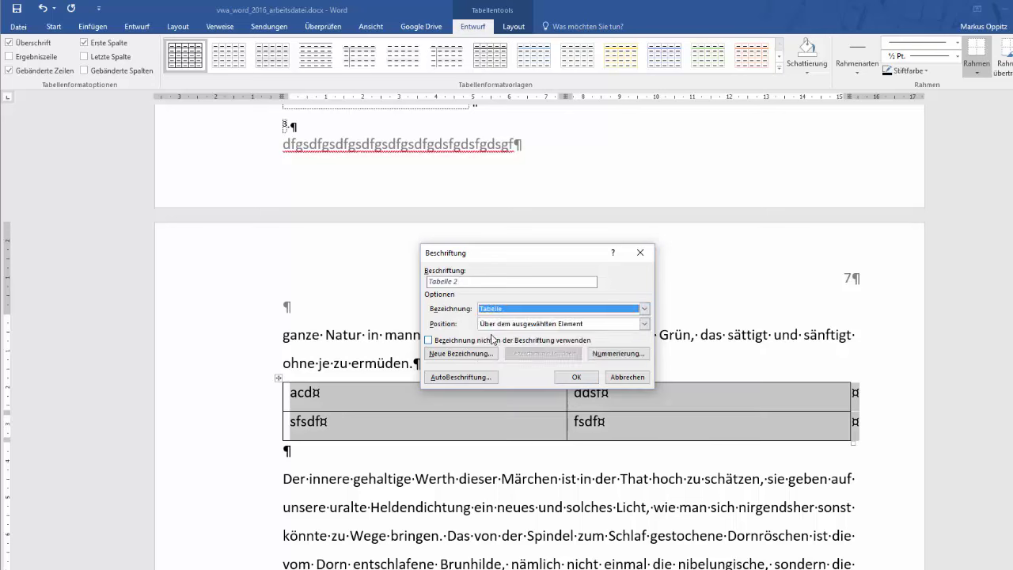
click(484, 283)
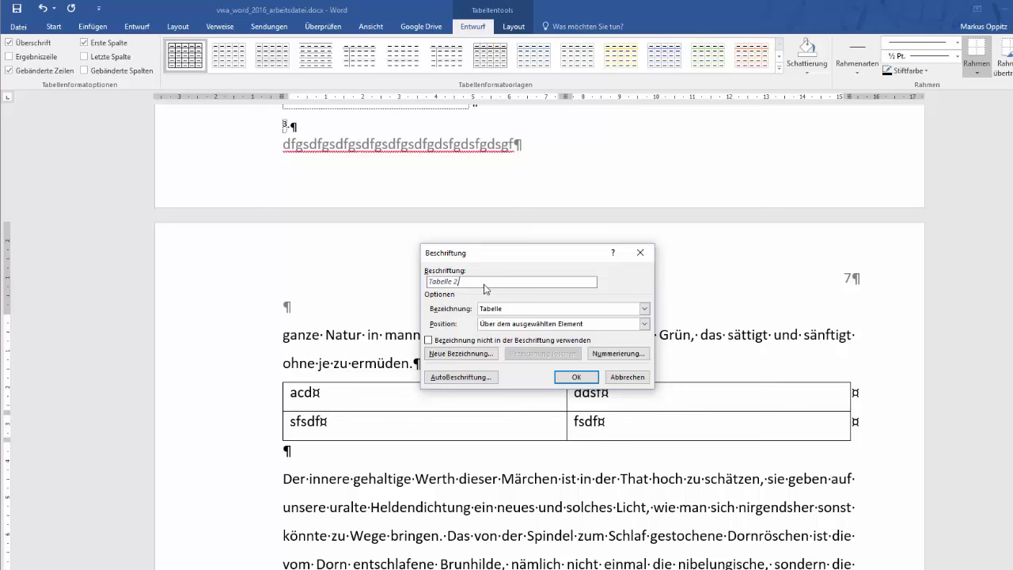
text(zweiteTe)
Position the caption below the table, confirm it, and add the missing space after 'Tabelle 2'
click(644, 324)
click(607, 343)
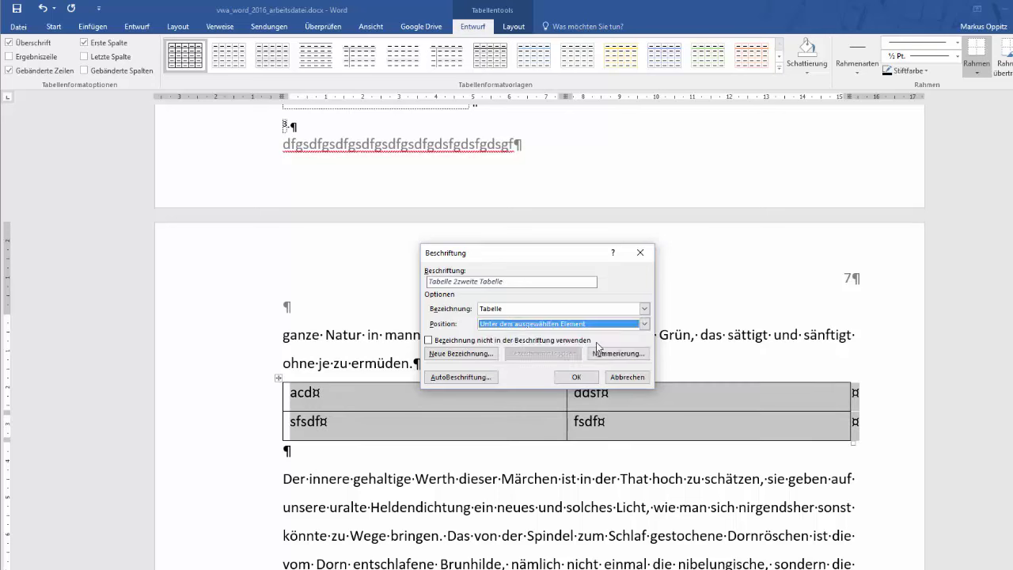
click(576, 378)
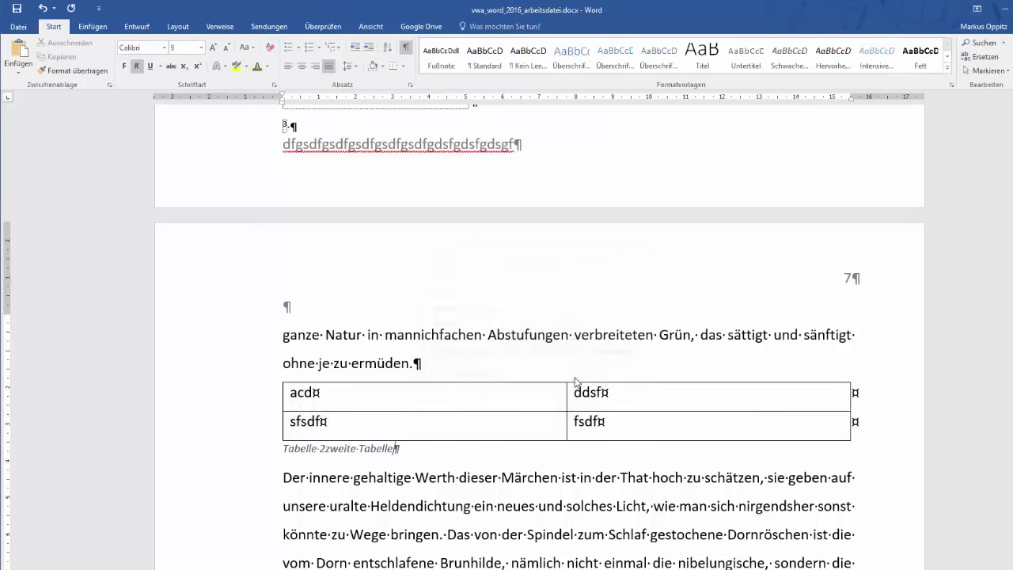
click(328, 448)
Leave the caption, go to page 11 and add blank lines above the 'Endnoten' heading
click(408, 490)
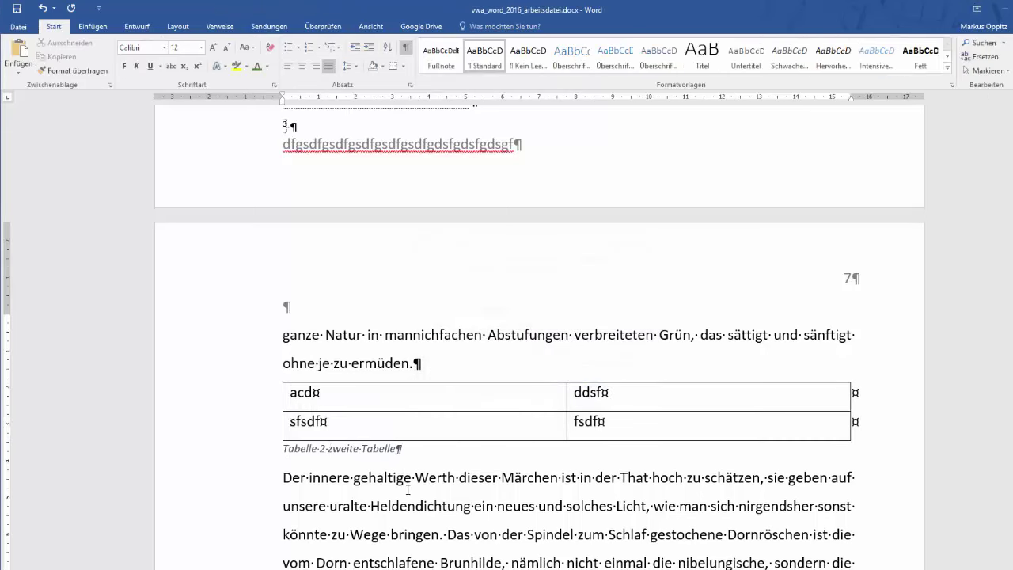
scroll(407, 489, up, 1)
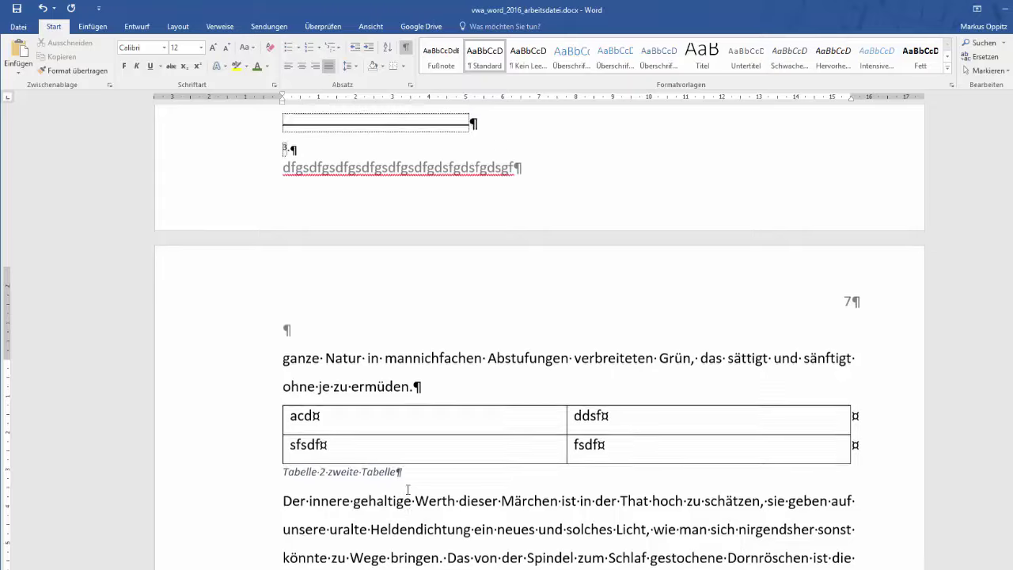
scroll(408, 490, up, 8)
scroll(407, 490, up, 1)
scroll(408, 490, up, 6)
scroll(407, 490, down, 5)
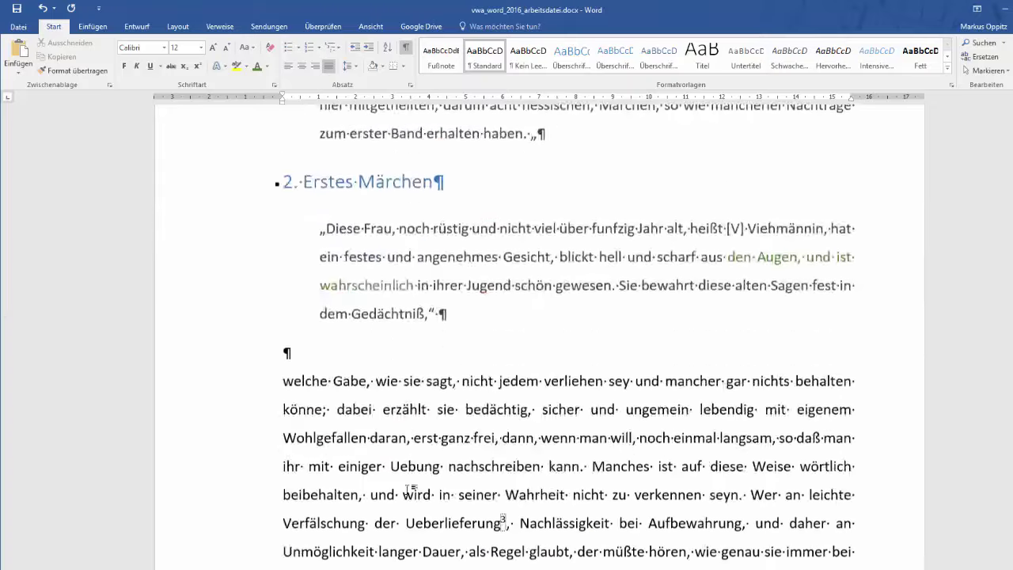
scroll(407, 490, down, 5)
scroll(408, 489, down, 10)
scroll(408, 490, down, 8)
scroll(408, 490, down, 2)
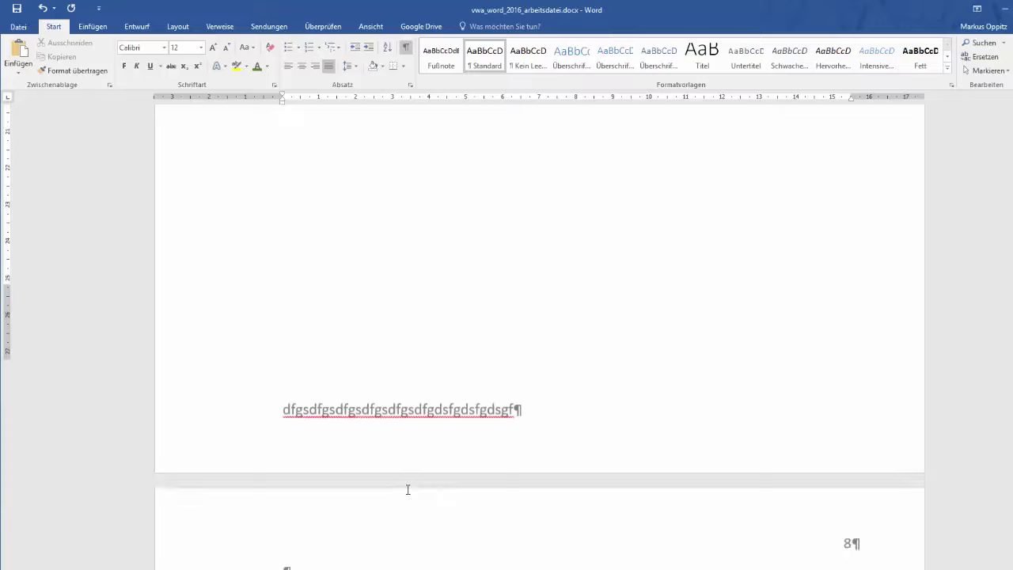
scroll(408, 489, down, 4)
scroll(407, 490, down, 7)
scroll(407, 490, down, 4)
scroll(407, 490, down, 6)
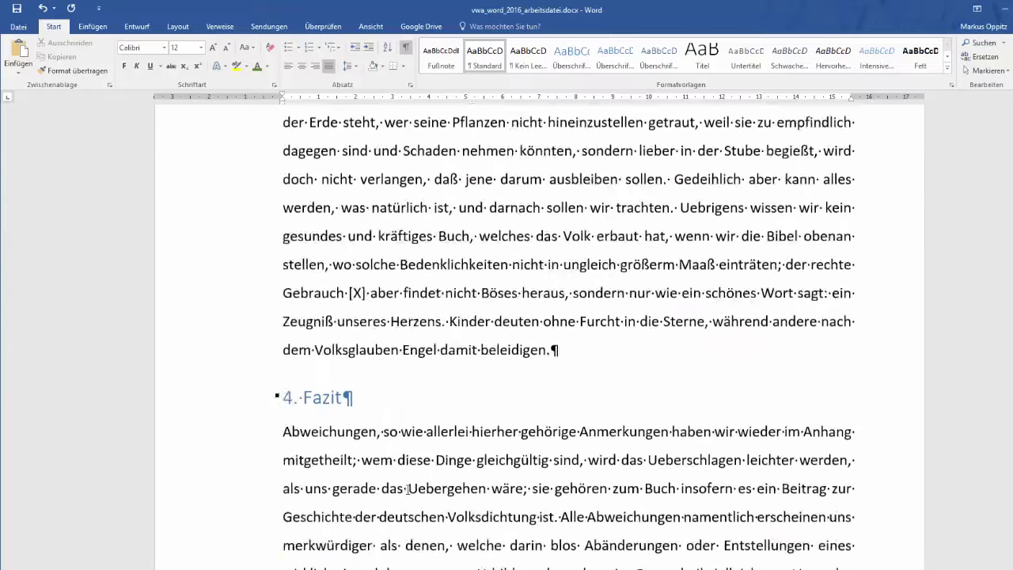
scroll(408, 489, down, 5)
scroll(408, 490, down, 4)
scroll(407, 490, down, 5)
scroll(407, 490, down, 10)
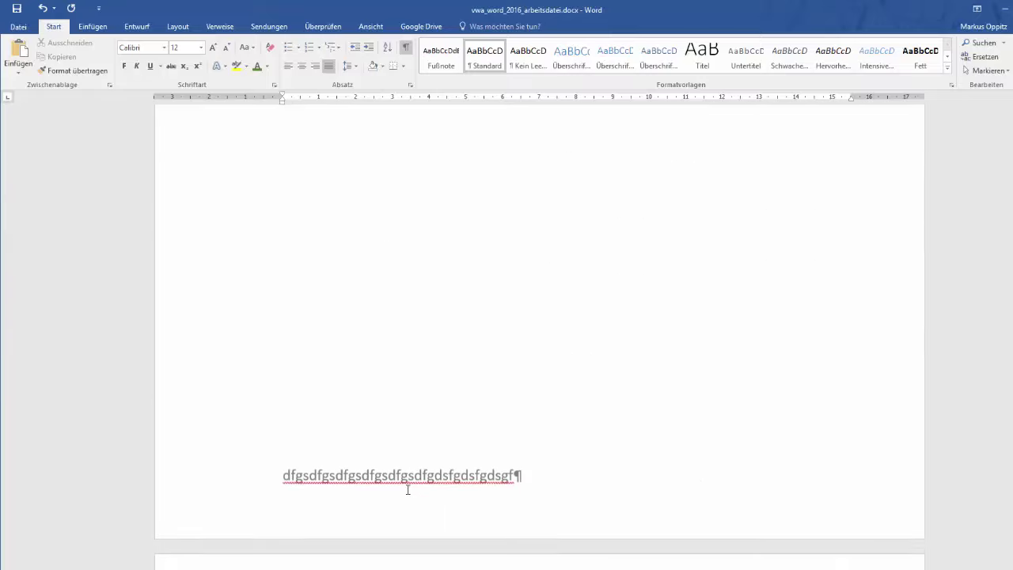
scroll(407, 489, down, 5)
scroll(407, 489, down, 1)
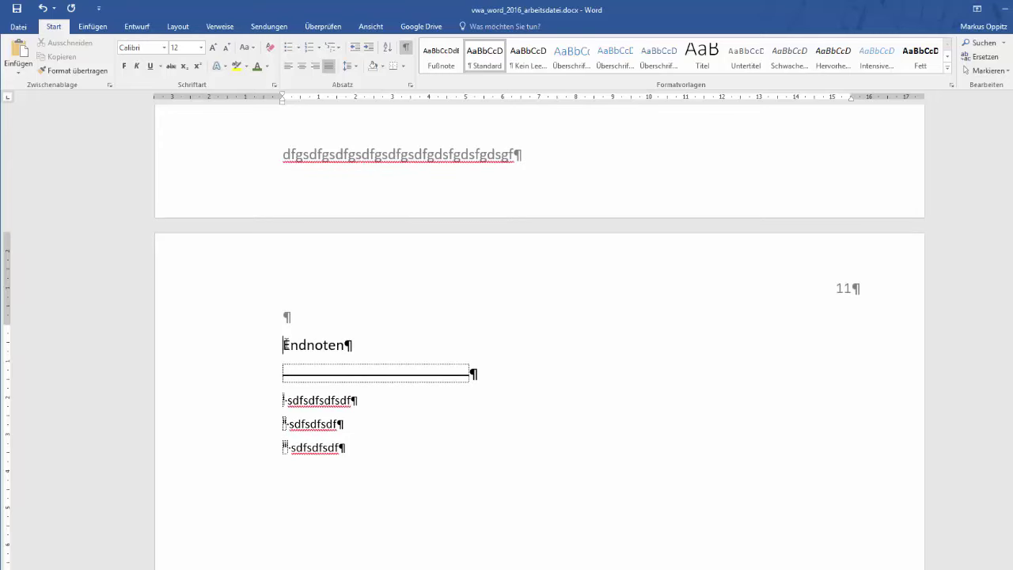
key(Return)
key(Return)
key(Return)
key(Return)
key(Up)
key(Up)
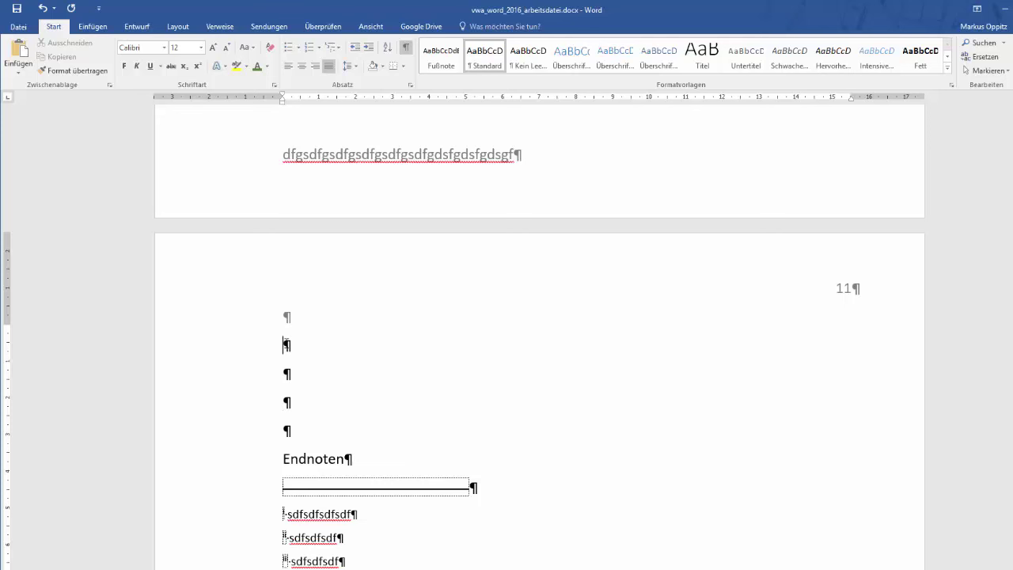
Look through the Insert and References ribbons and the table of contents options
click(91, 30)
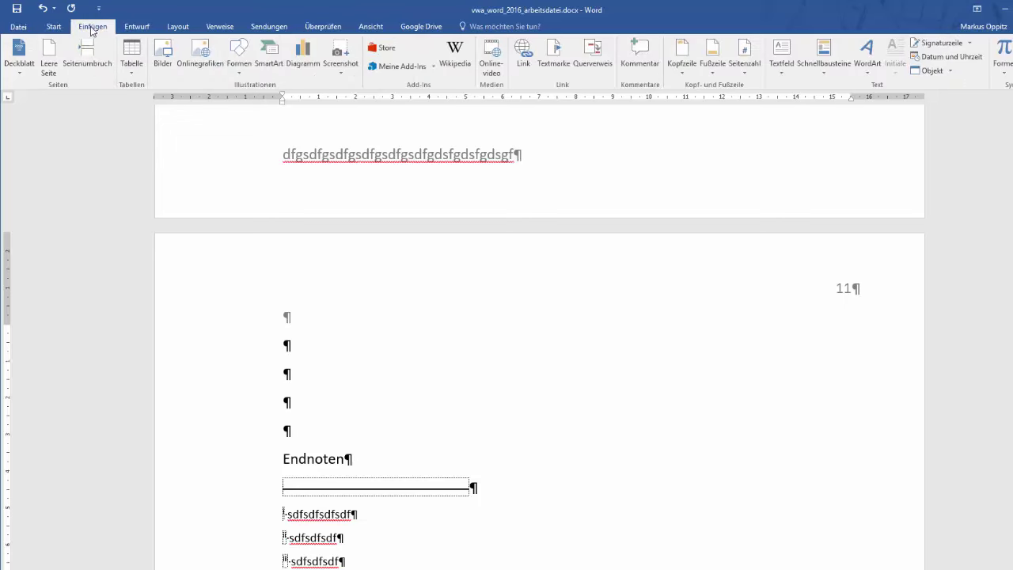
click(185, 28)
click(212, 28)
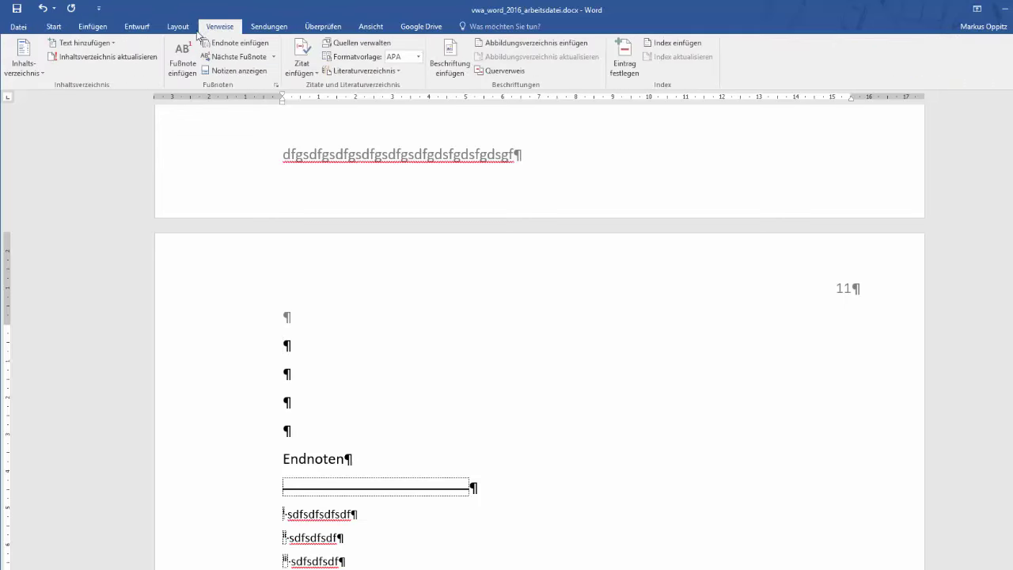
click(39, 76)
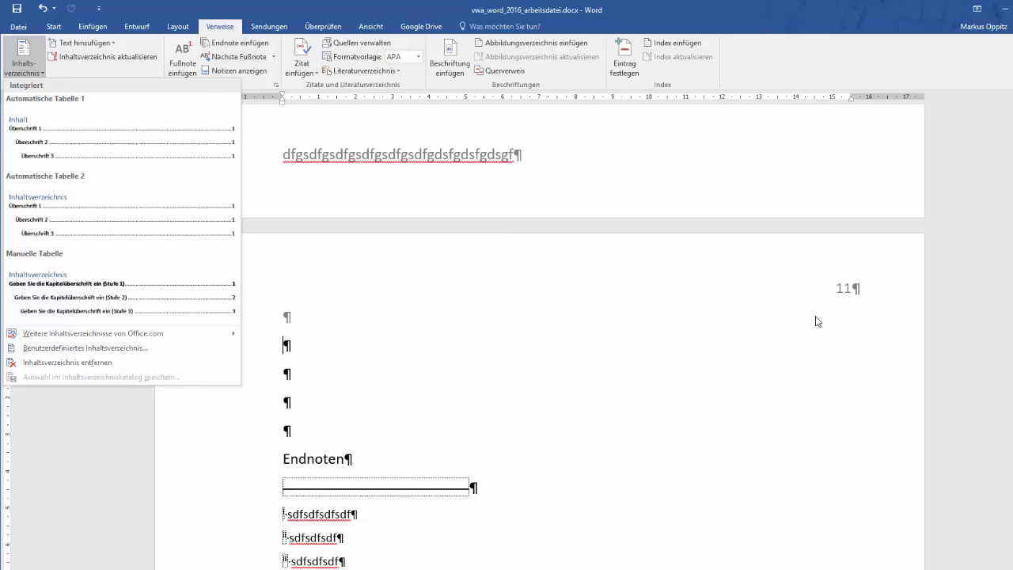
click(285, 345)
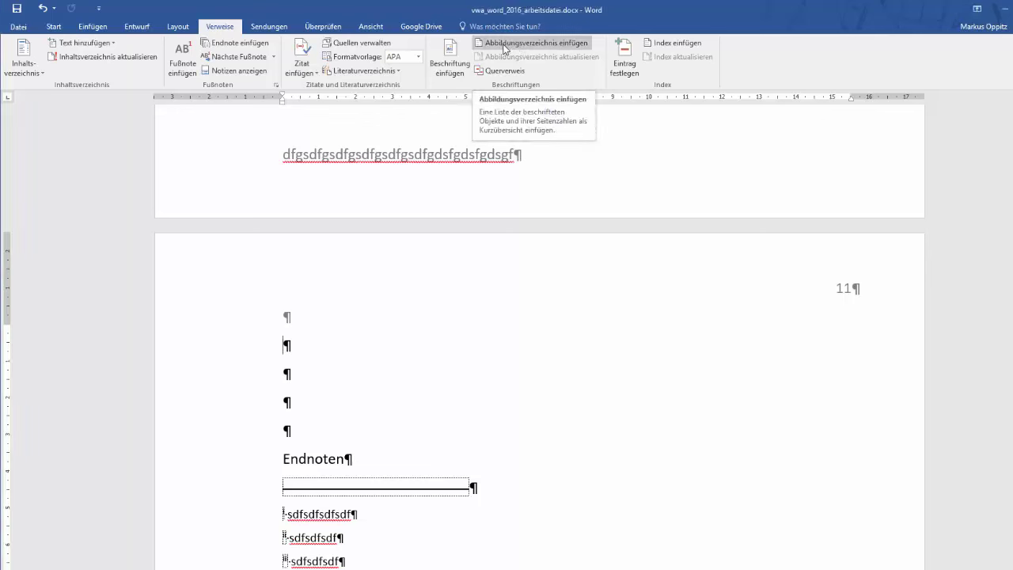
Insert a list of figures with caption category Abbildung, listing Abbildung 1 and 2
click(504, 44)
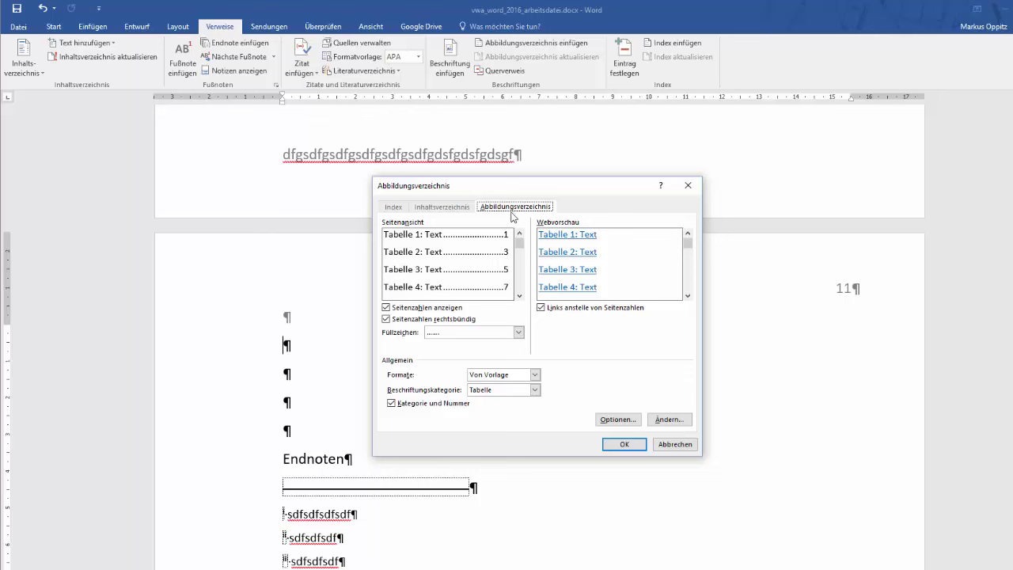
click(536, 389)
click(528, 401)
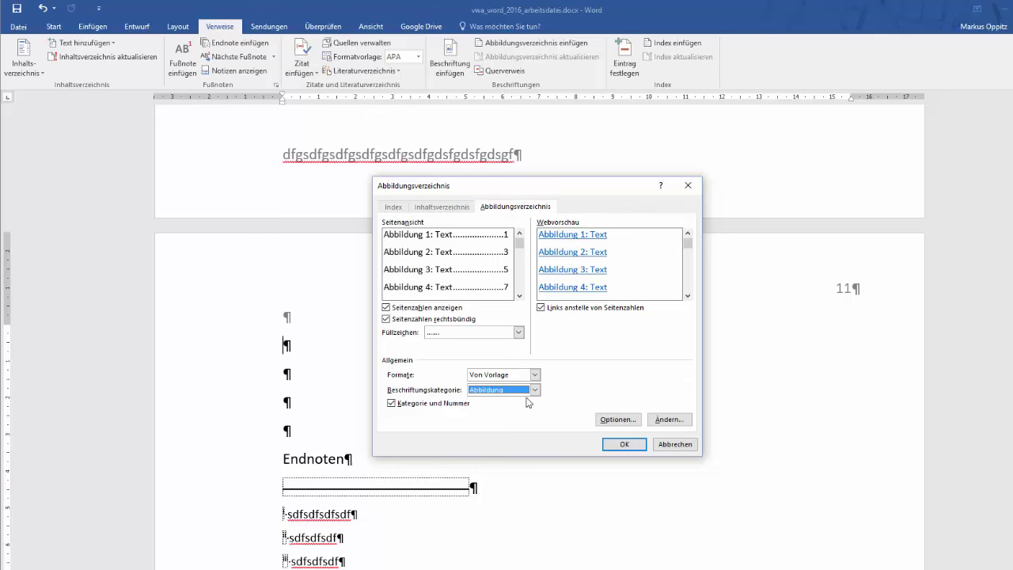
click(630, 448)
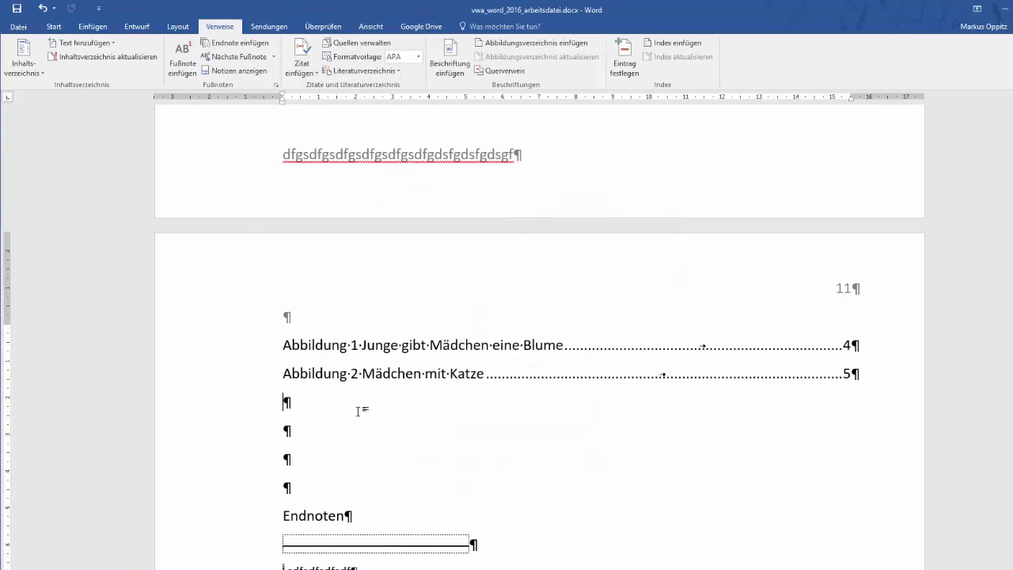
click(283, 344)
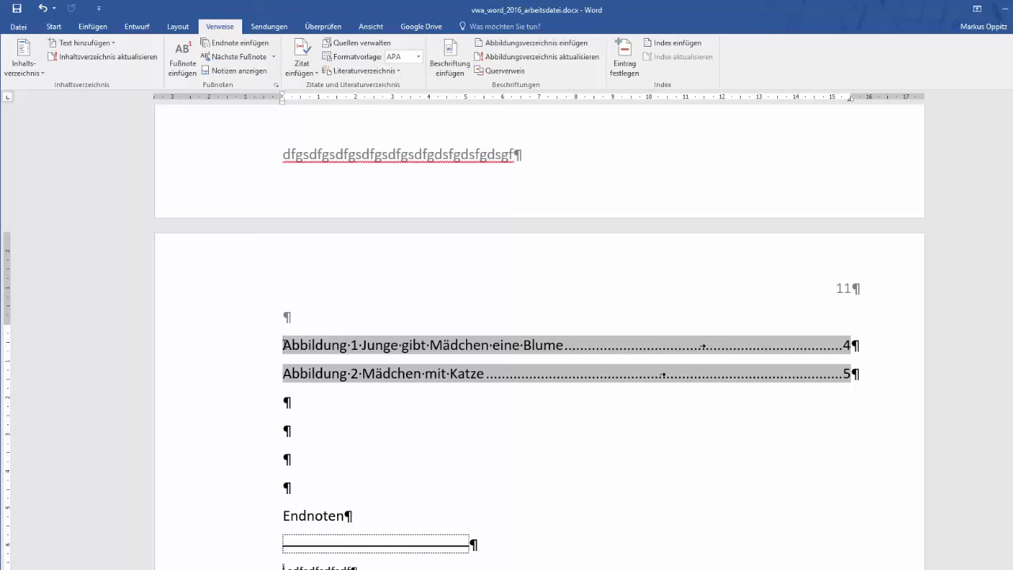
Type heading 'Abbbildungsverzeichnis' above the figure list and 'Tabellenverzeichnis' below it, fixing the typo
text(Ab)
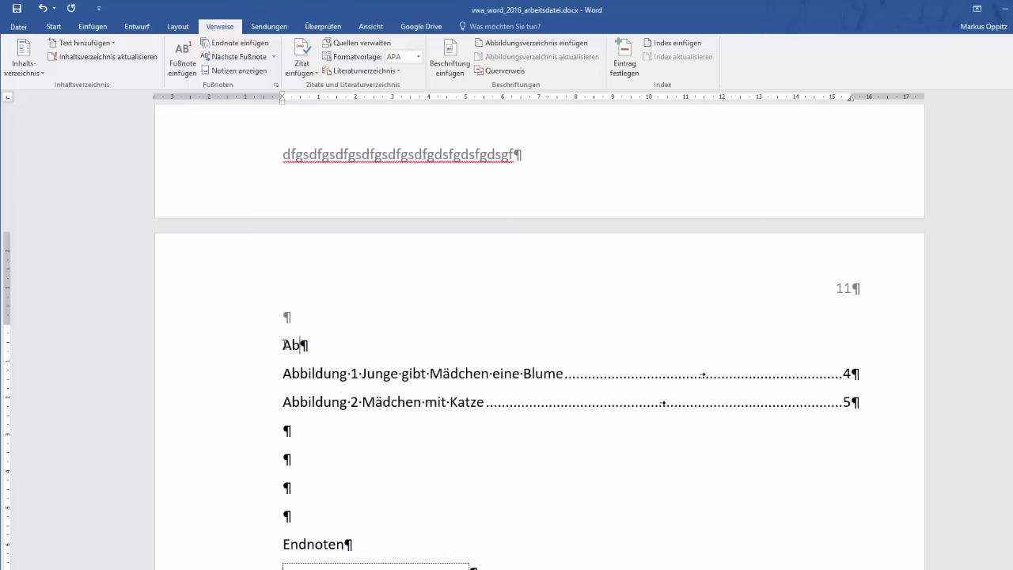
text(bbildungs)
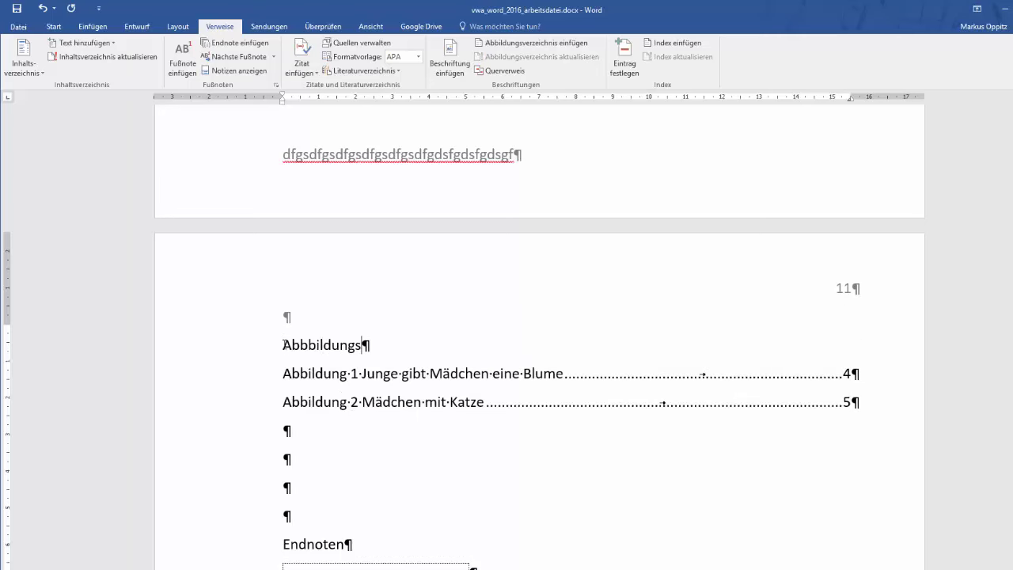
text(verzeichnis)
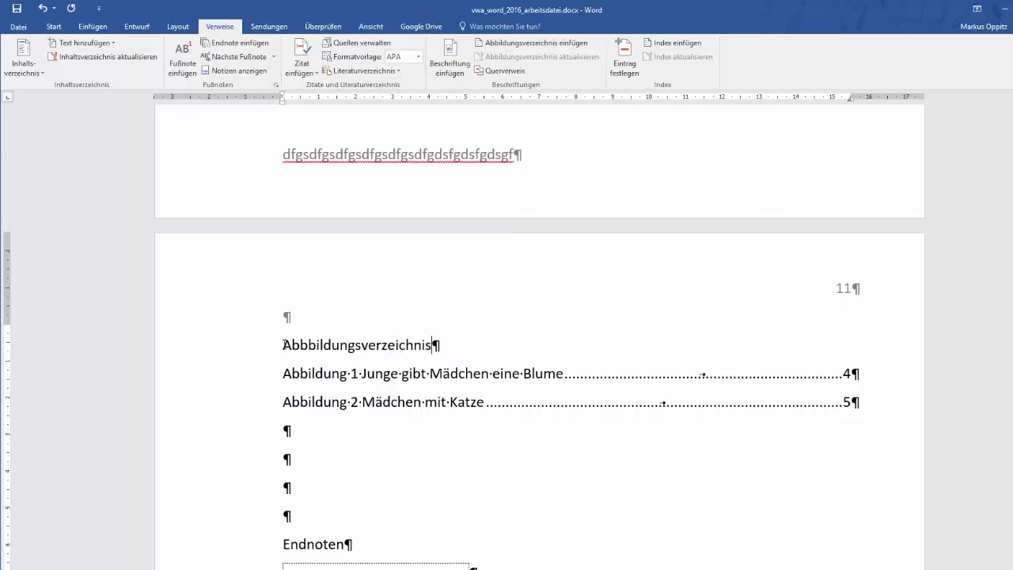
key(Down)
key(Down)
key(Down)
text(Tabel)
text(elnverzeichnis)
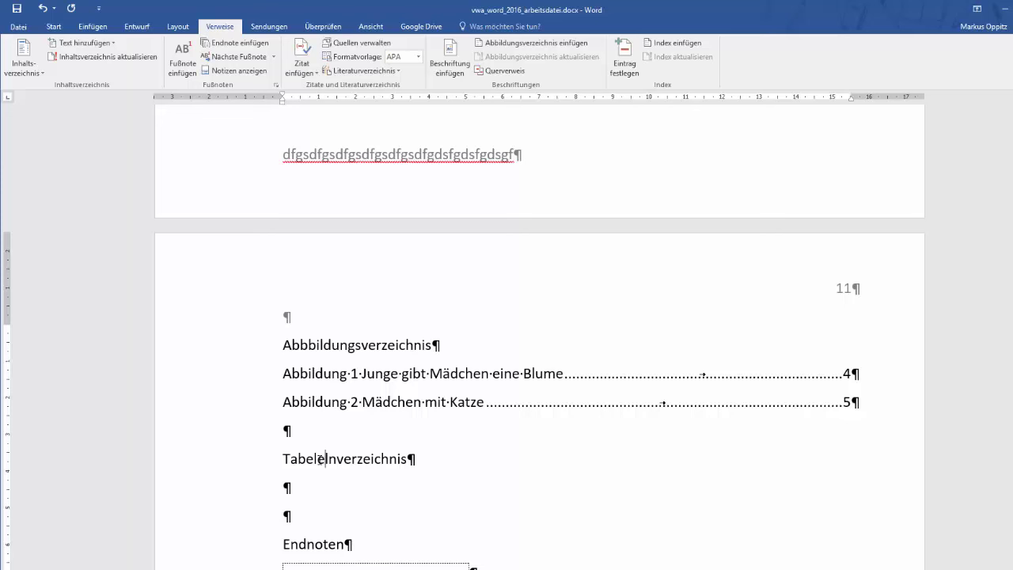
key(BackSpace)
key(Right)
text(e)
Insert a list of tables with caption category Tabelle, showing Tabelle 1 and Tabelle 2
click(511, 45)
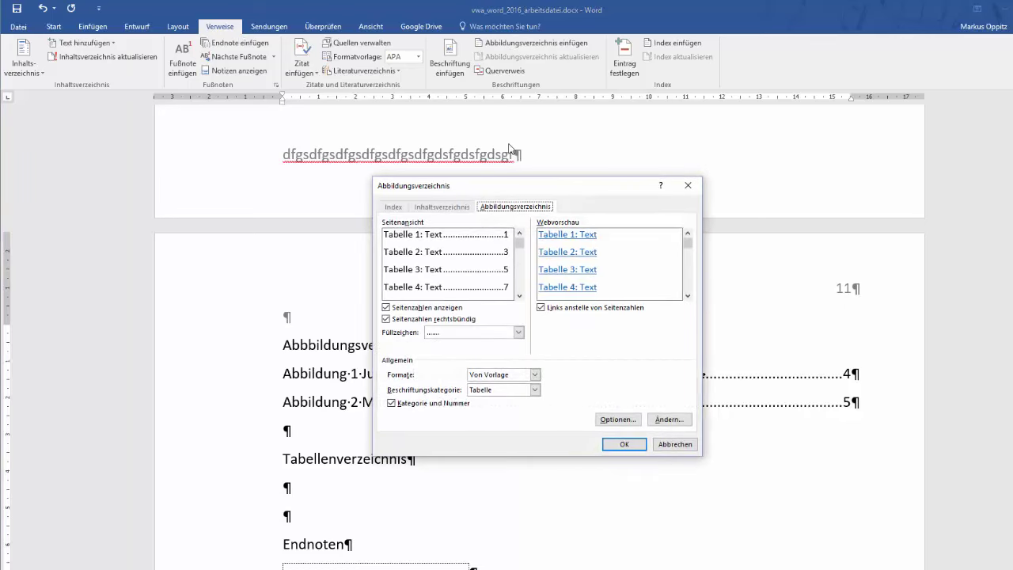
click(535, 390)
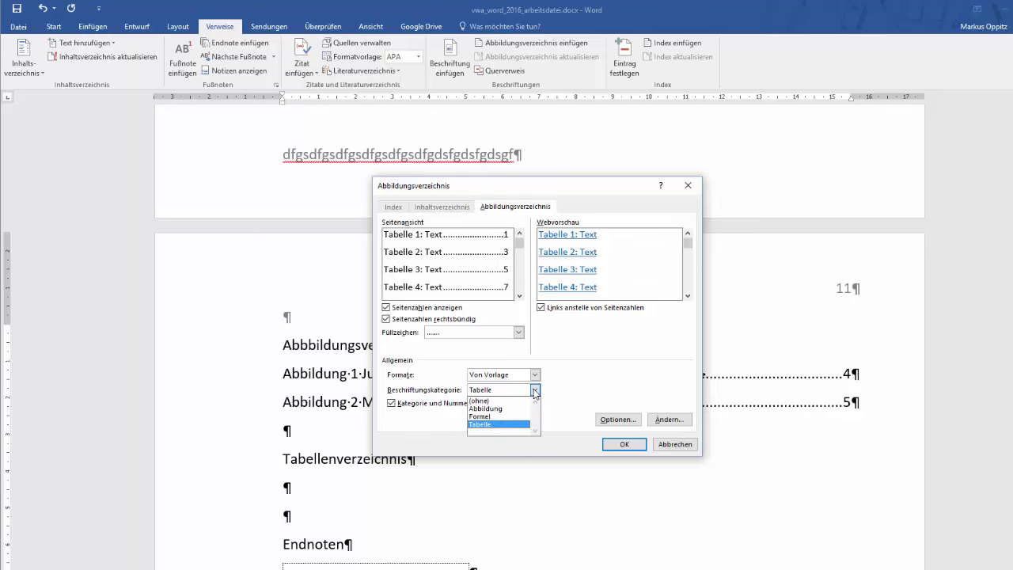
click(490, 425)
click(617, 444)
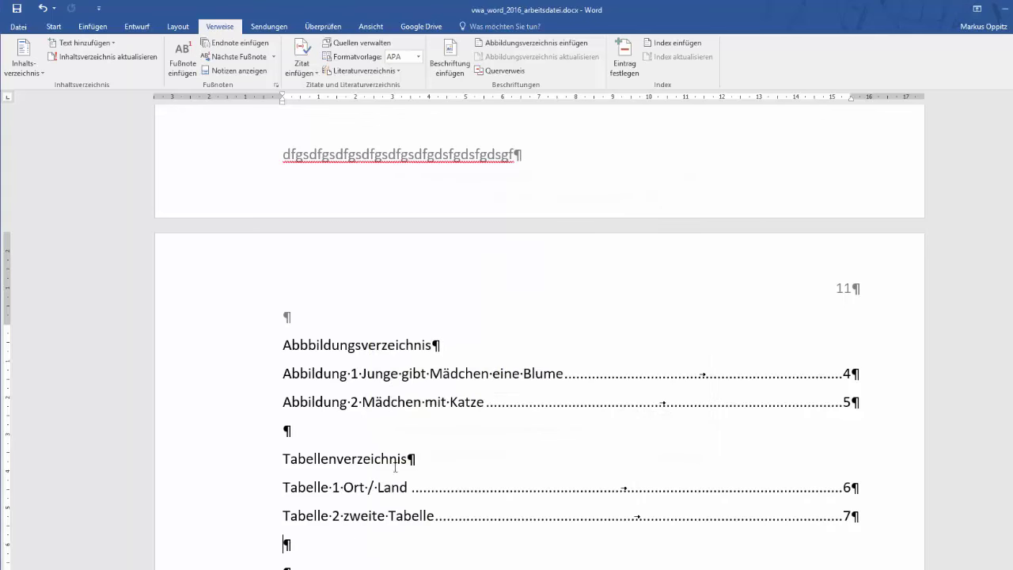